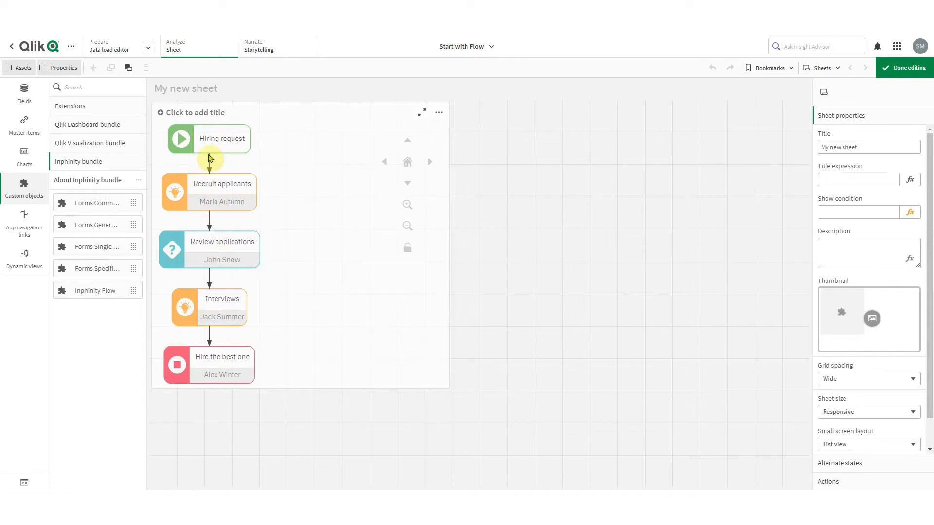
Step: Examine the flow chart's node settings, especially the field used for the node type
left_click(379, 306)
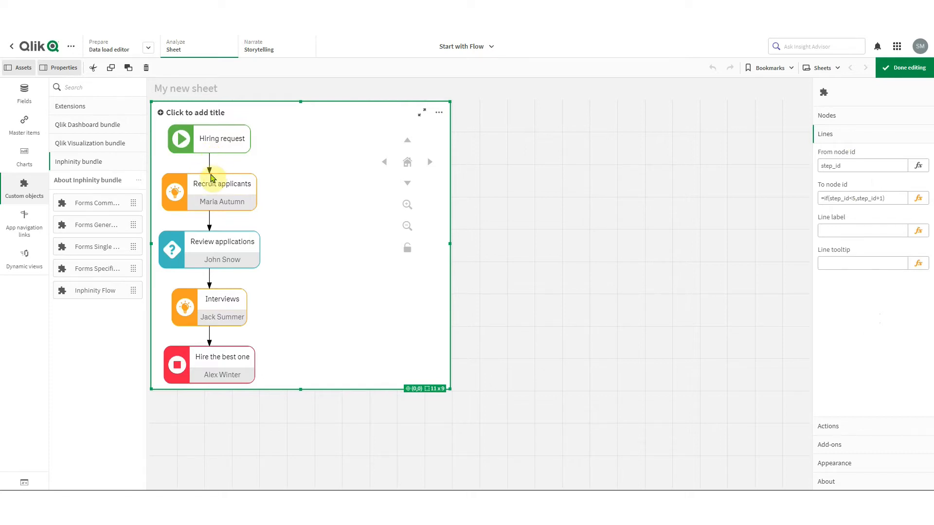
mouse_move(210, 178)
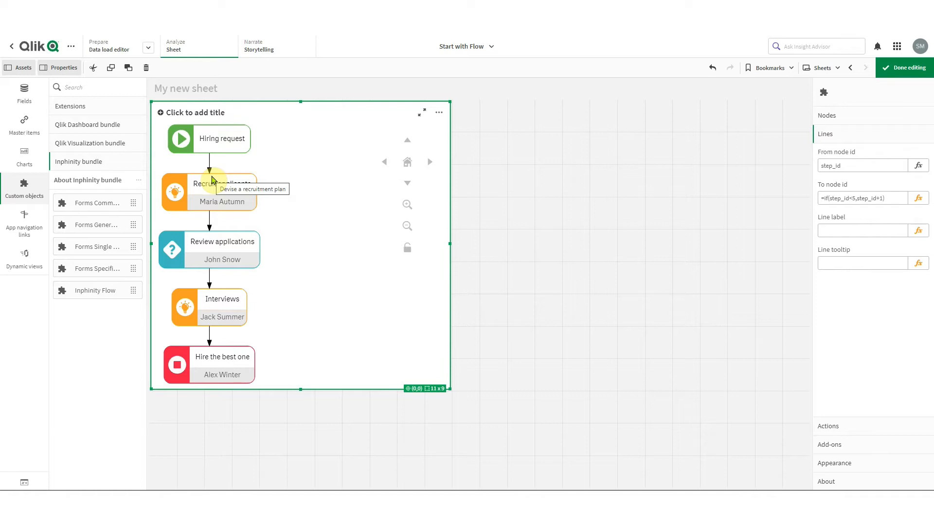
left_click(833, 117)
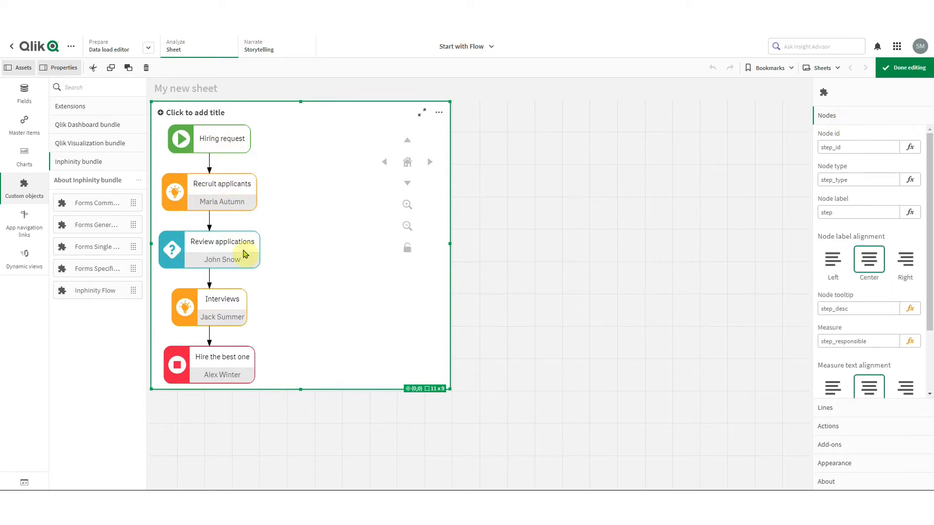
double_click(851, 179)
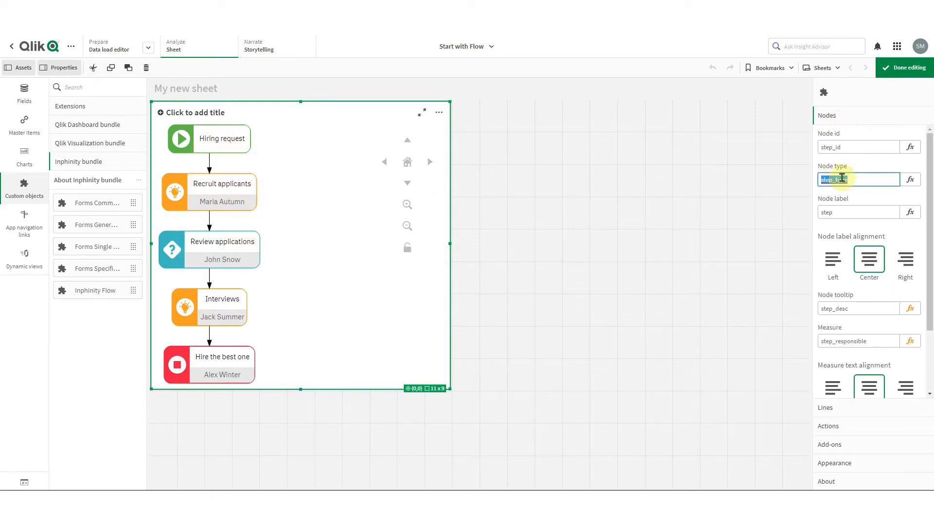
Step: Add a step_custom_type column after step_type in the header of the main_process inline table in the load script
left_click(109, 47)
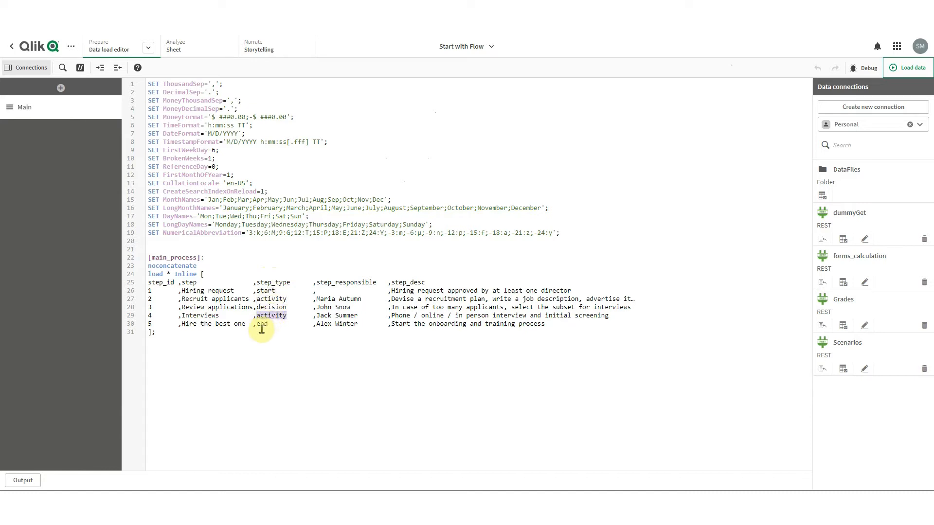
left_click(282, 324)
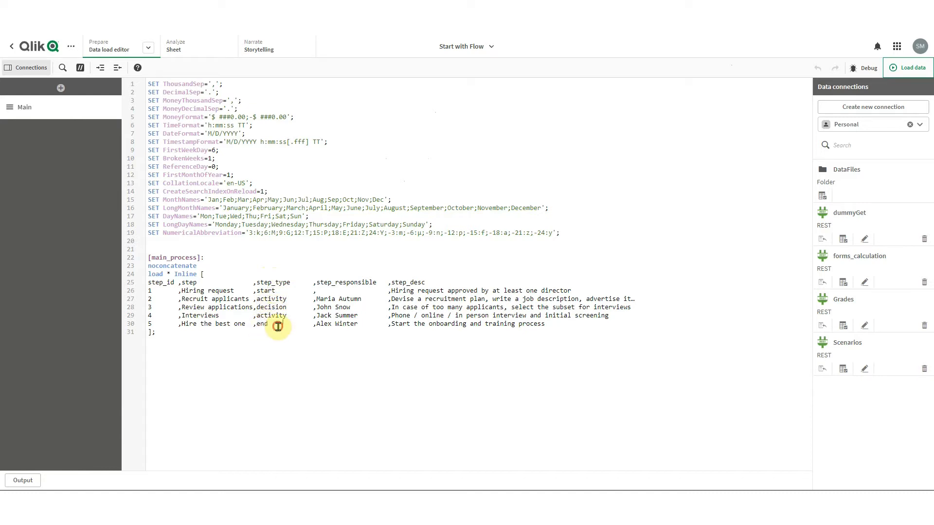
left_click(293, 283)
key("Tab")
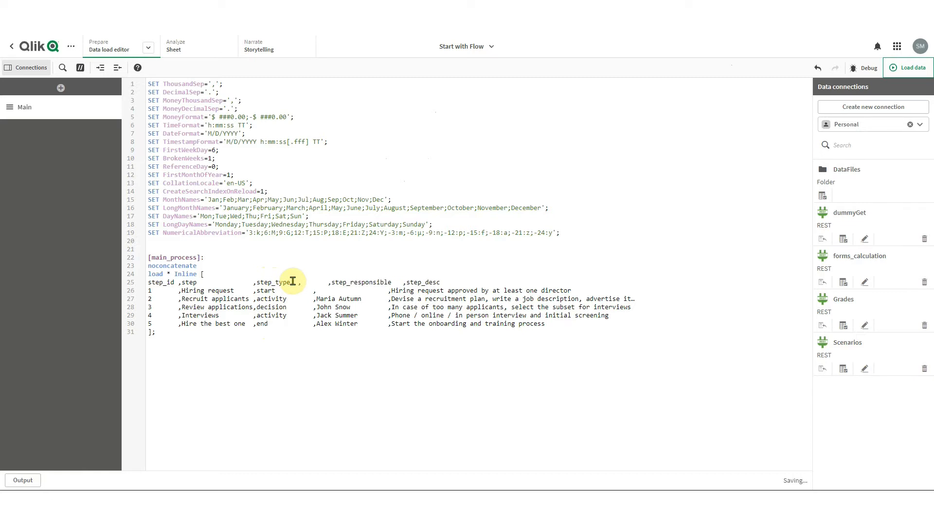
type(",step_custom")
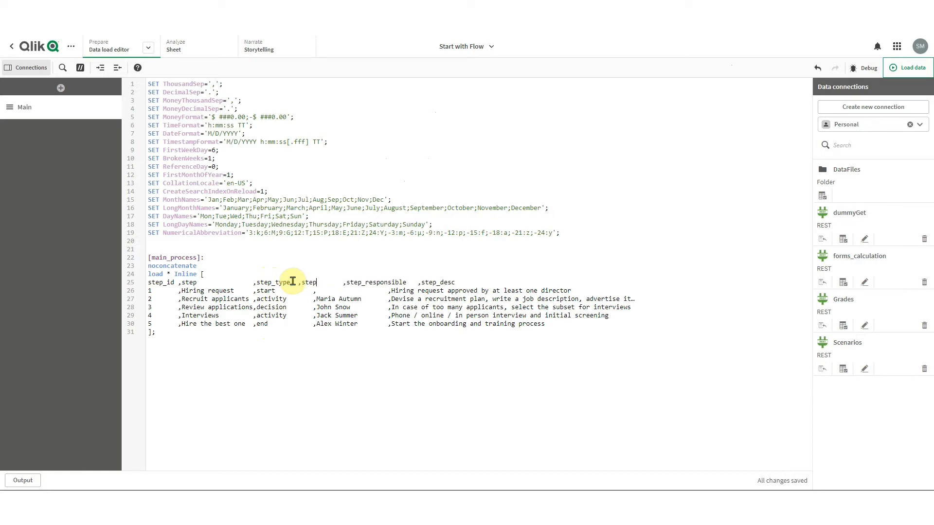
type("_type,")
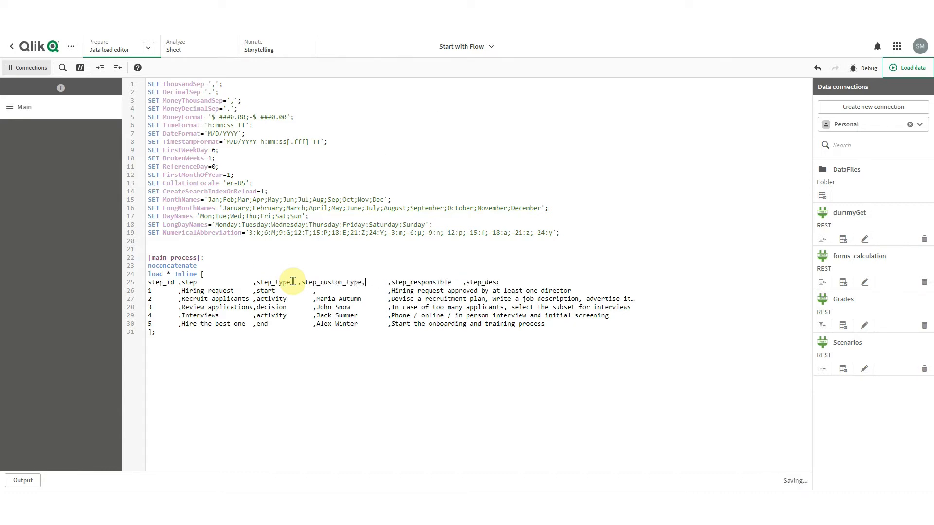
key("BackSpace")
Step: Fill step_custom_type with start, recruit, review, interview and end for rows 1 to 5, and load the data
left_click(274, 290)
type(",start")
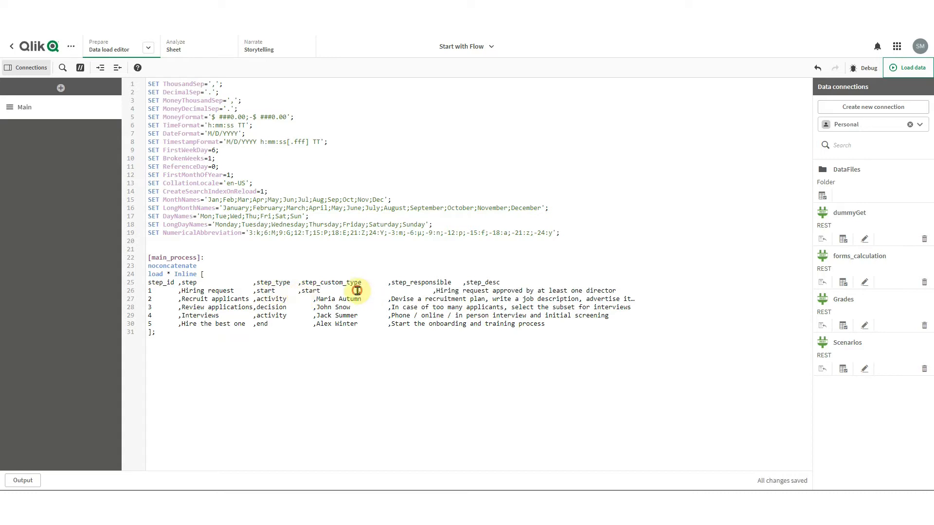
left_click(287, 300)
type(",activity   ,recruit")
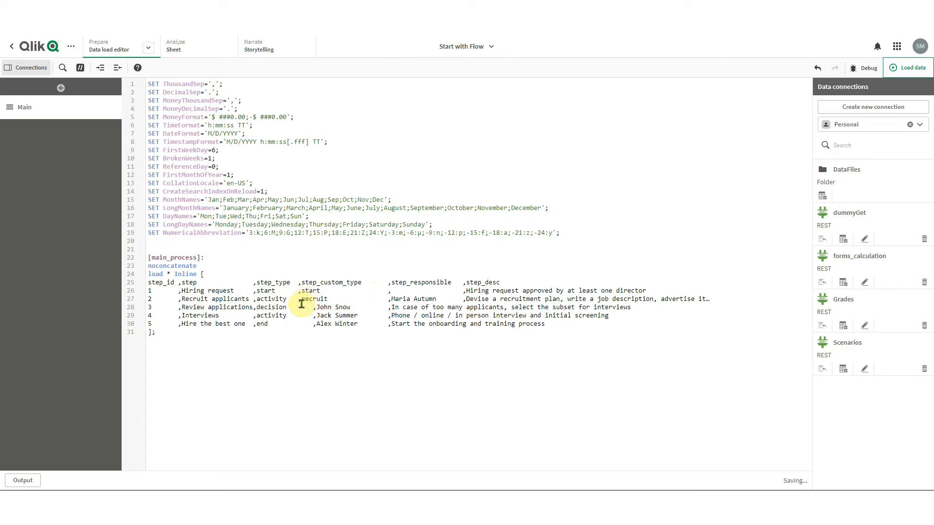
left_click(300, 307)
type("review")
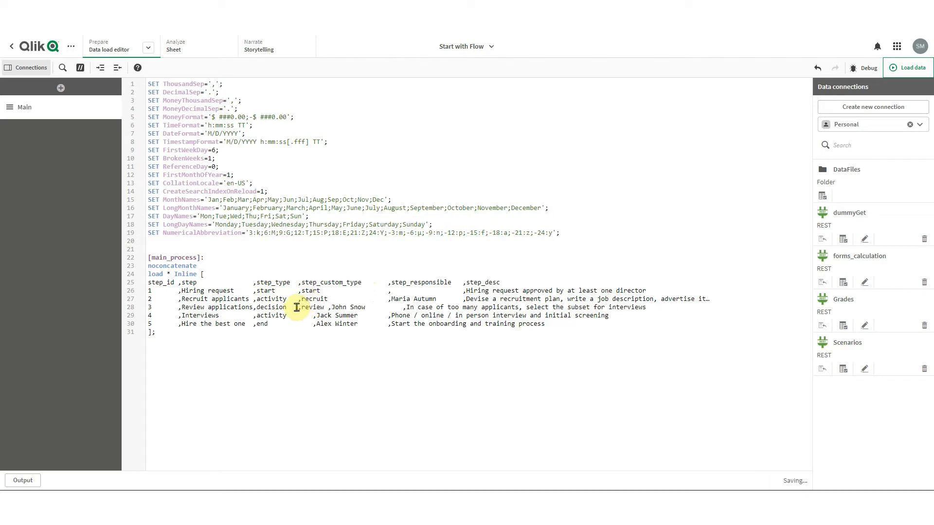
left_click(294, 317)
type(",interview             ")
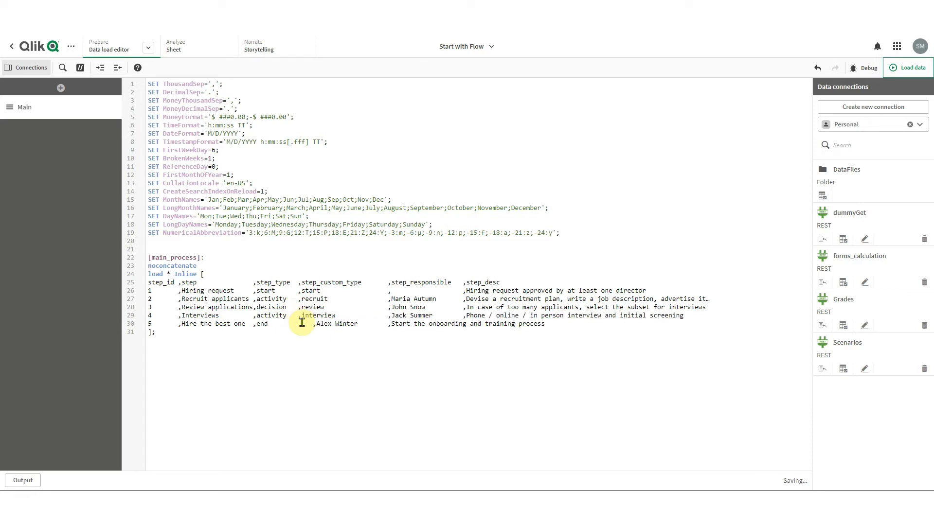
type(",end")
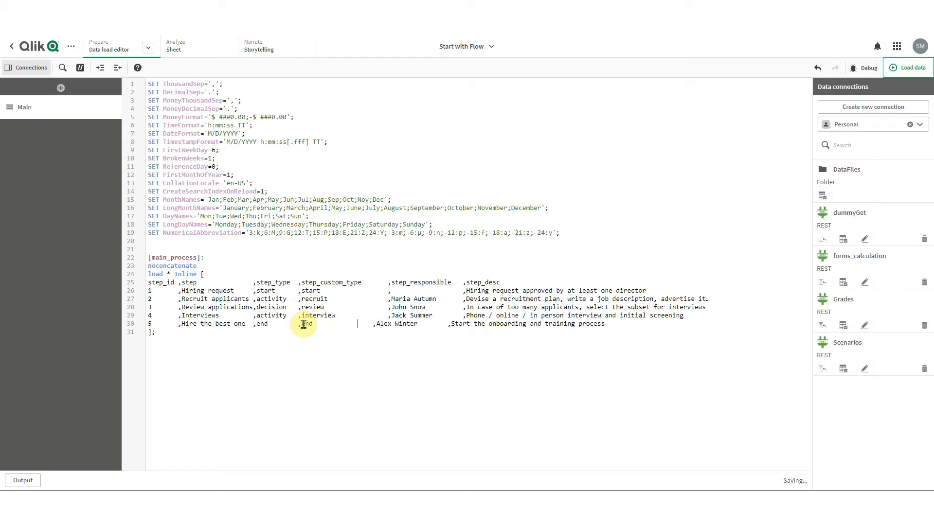
left_click(912, 69)
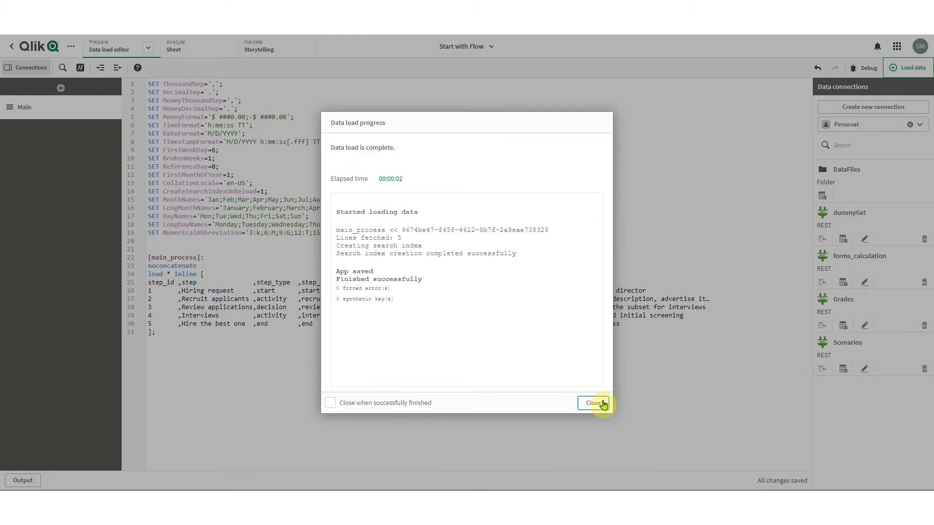
left_click(598, 402)
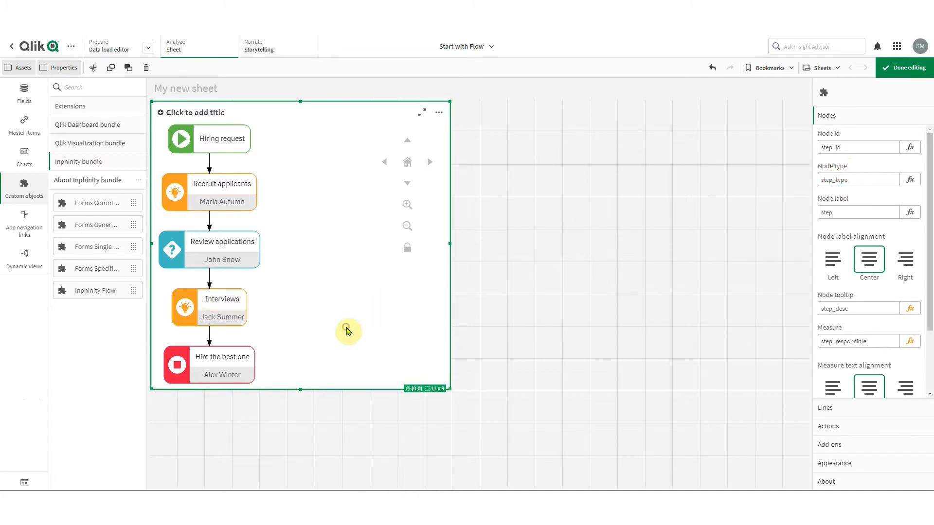
Step: Paste a copy of the flow chart into the empty sheet area beside the original and stretch it to 9 grid rows
left_click(529, 298)
key("ctrl+v")
left_click_drag(643, 297, 650, 387)
Step: Set the copied flow chart's node type to step_custom_type and check its nodes
left_click(835, 178)
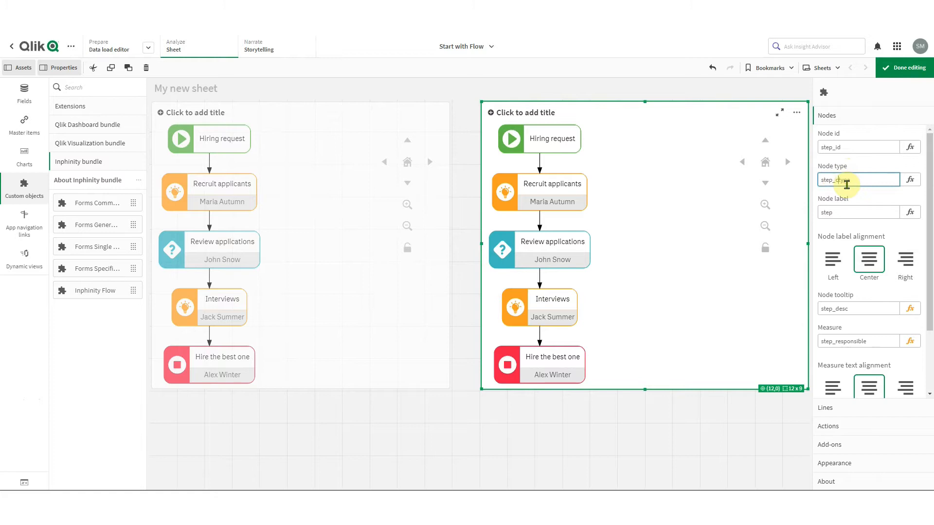
type("custom_")
key("Return")
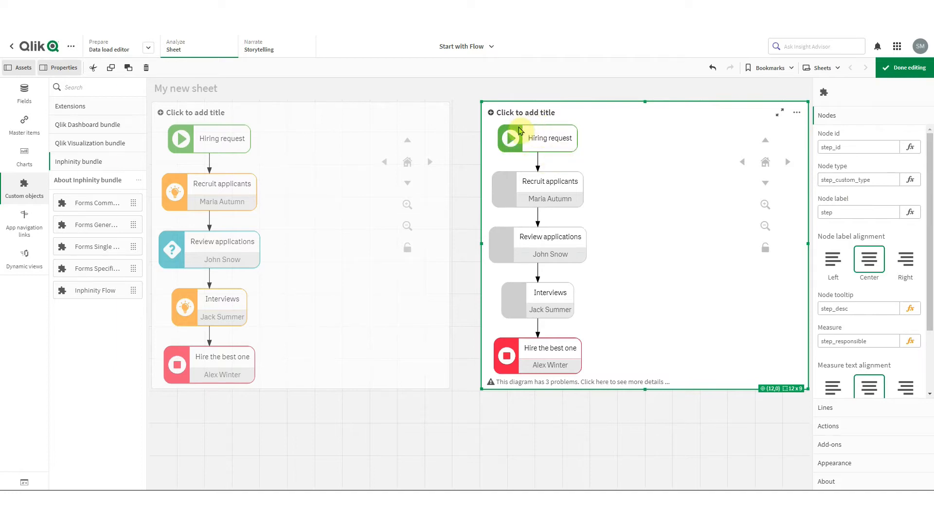
mouse_move(519, 129)
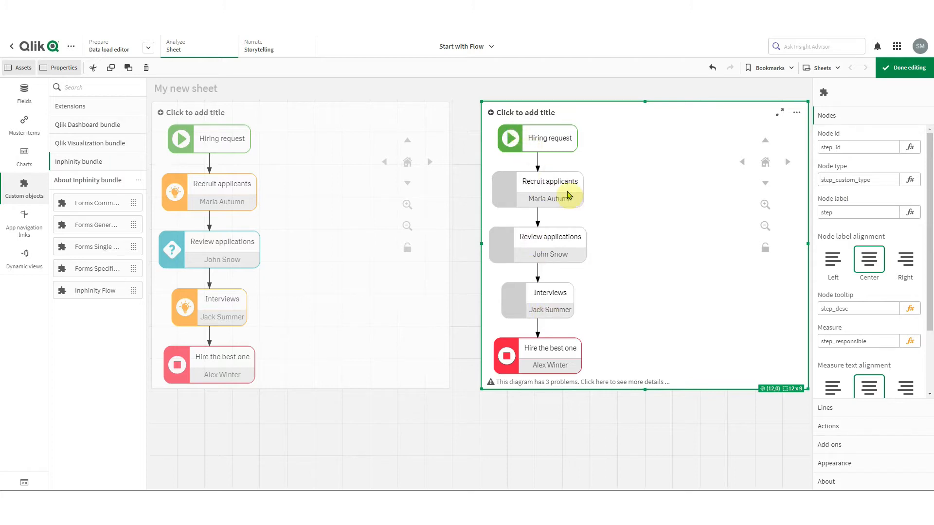
mouse_move(568, 195)
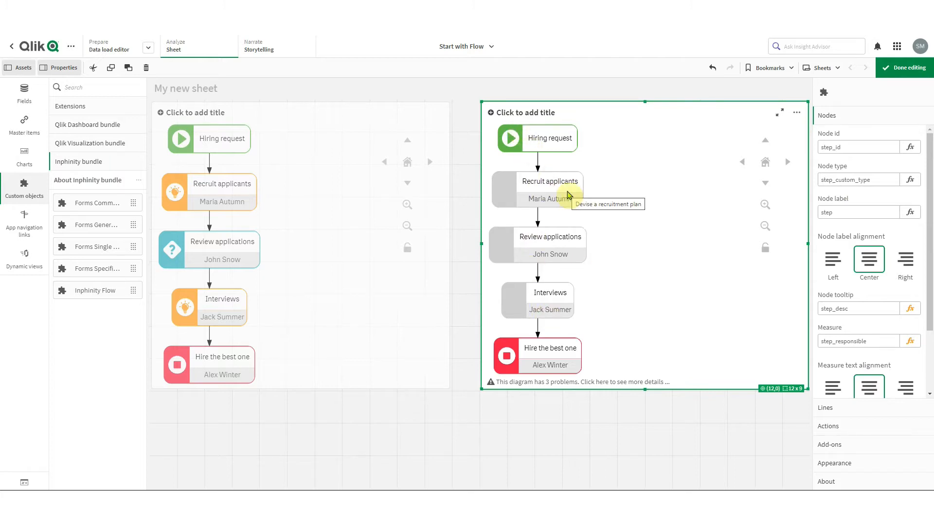
Step: Set the content library for the copied chart's additional node types to In-app library and open its node editor
left_click(849, 470)
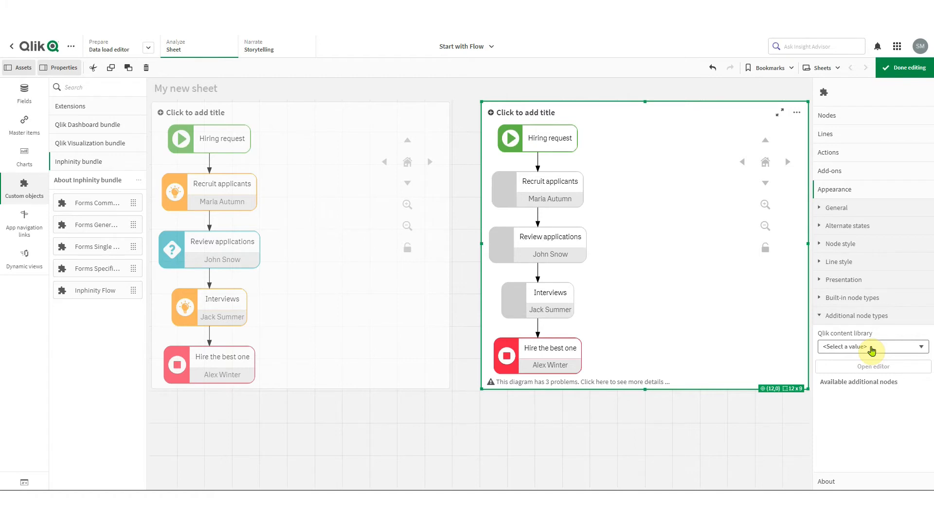
left_click(871, 347)
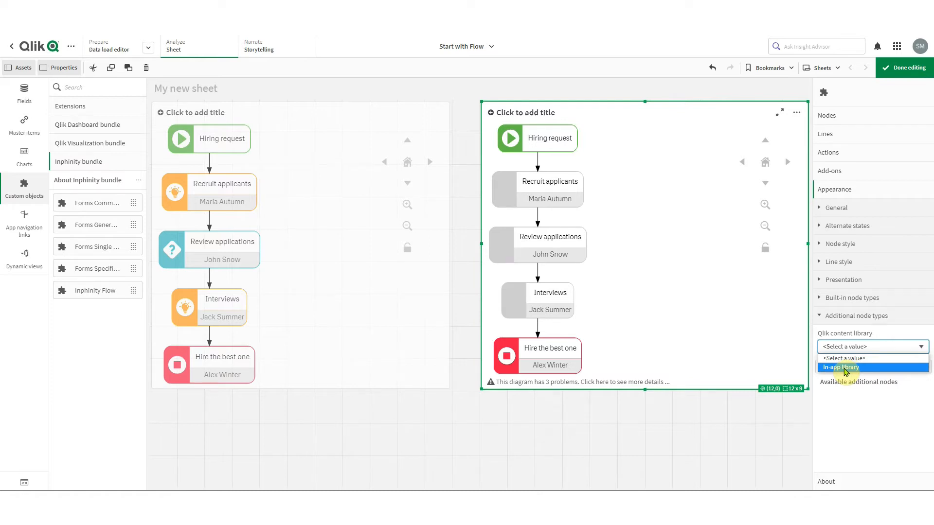
left_click(845, 371)
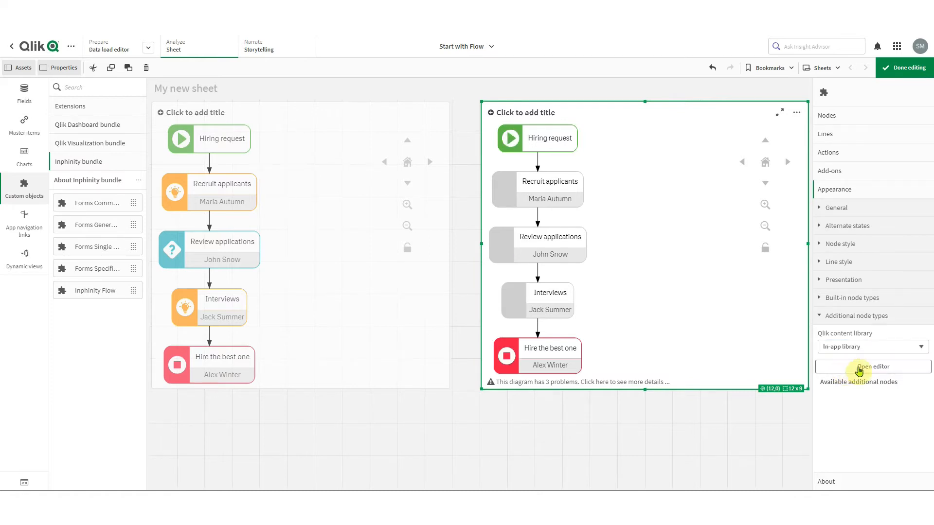
left_click(883, 371)
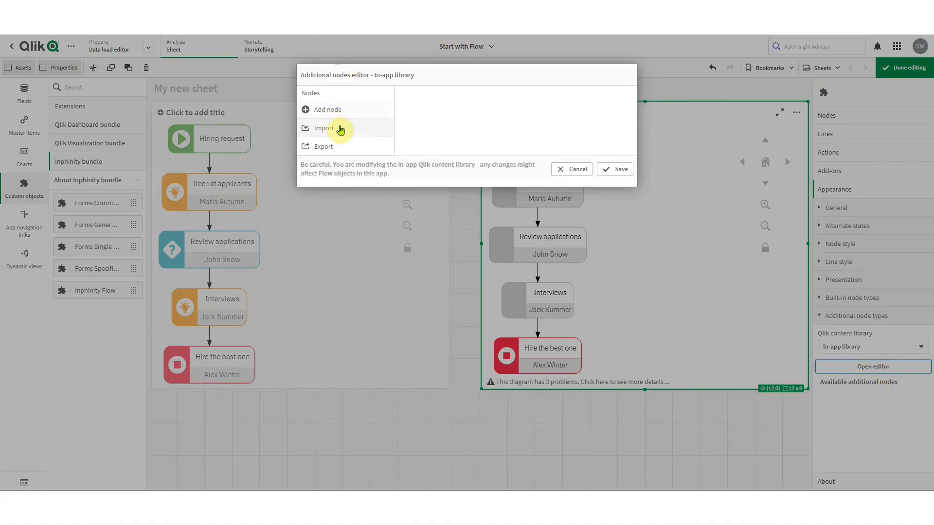
Step: Add a custom node type named recruit and give it the dark blue palette colour
left_click(338, 115)
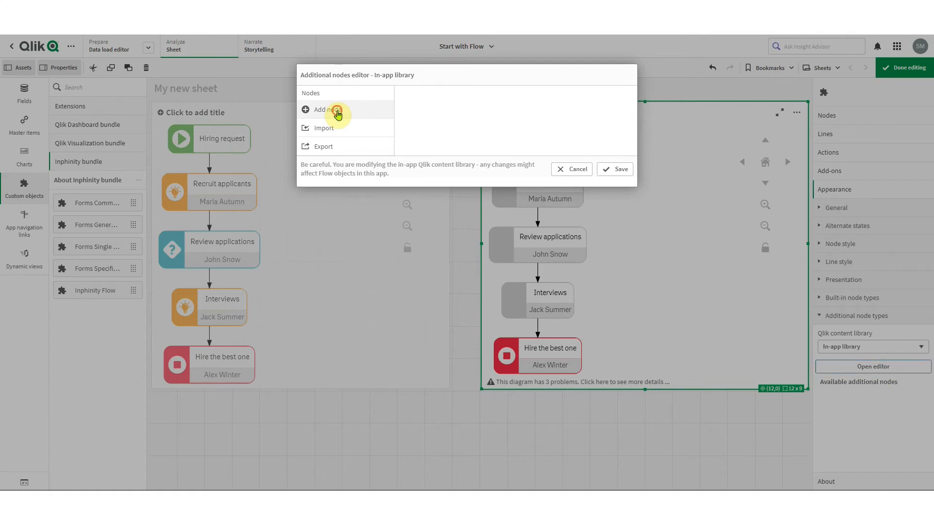
left_click(428, 123)
type("recruit")
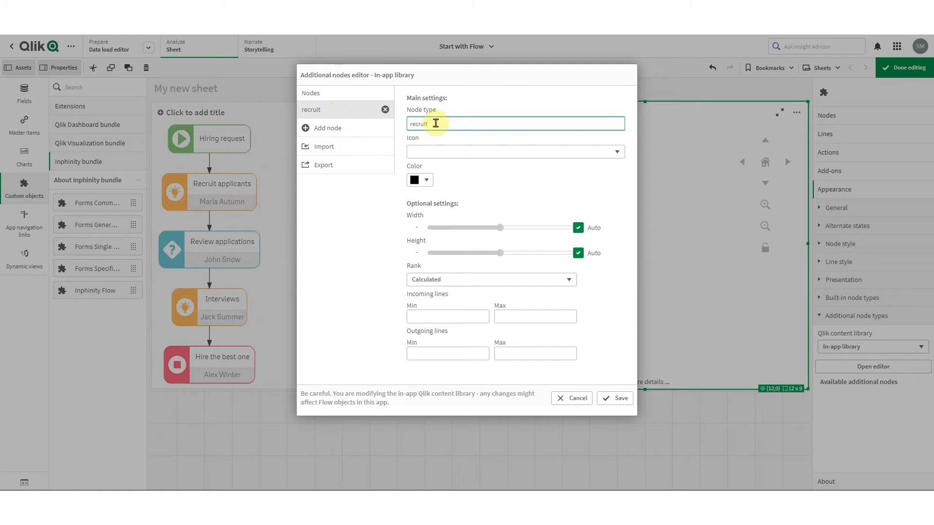
left_click(426, 181)
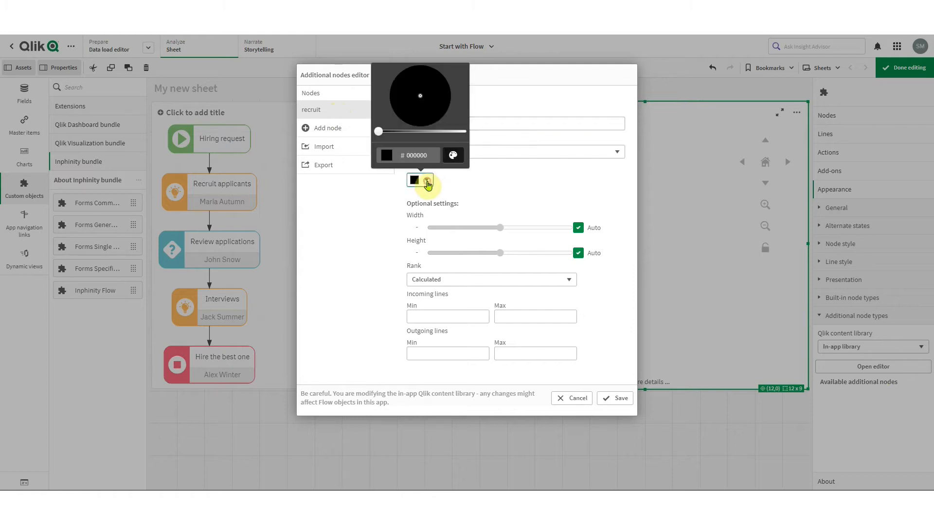
left_click(452, 157)
left_click(382, 103)
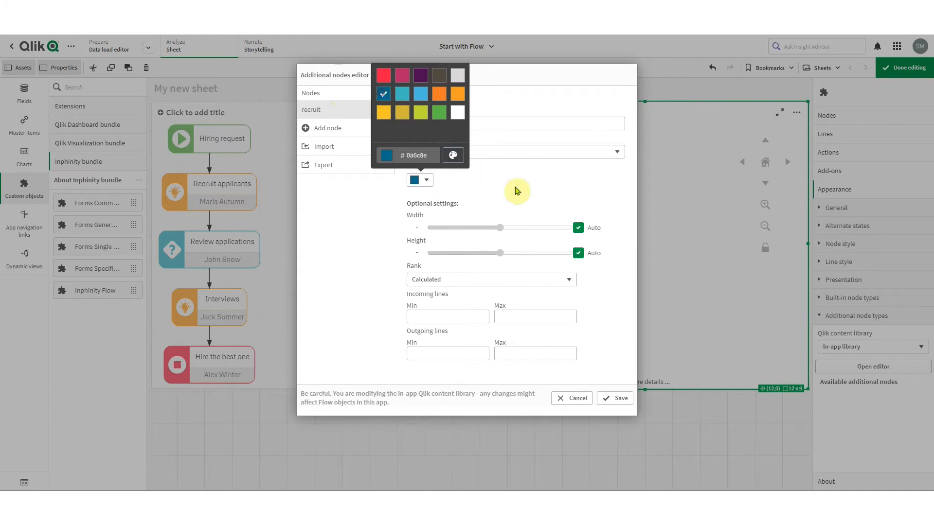
left_click(515, 187)
Step: Add a custom node type named review and give it the teal palette colour
left_click(349, 128)
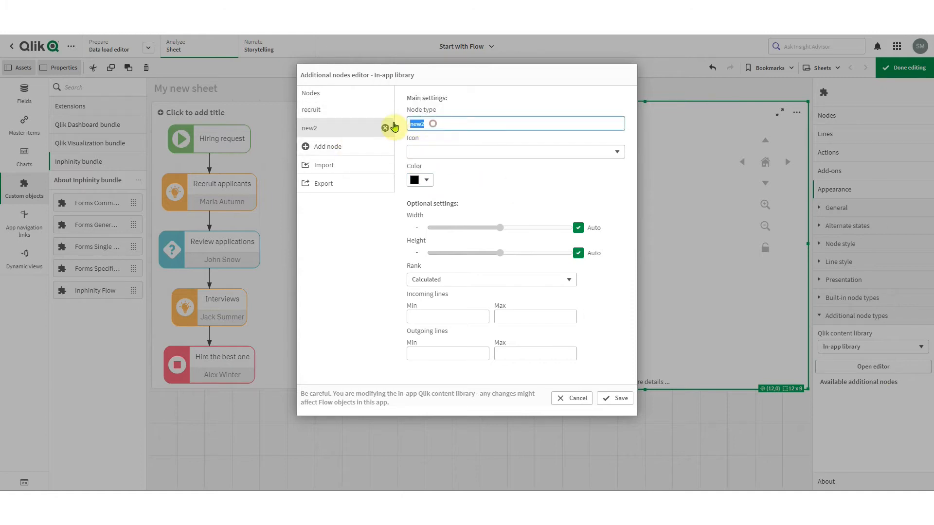
type("revi")
left_click(426, 180)
left_click(452, 285)
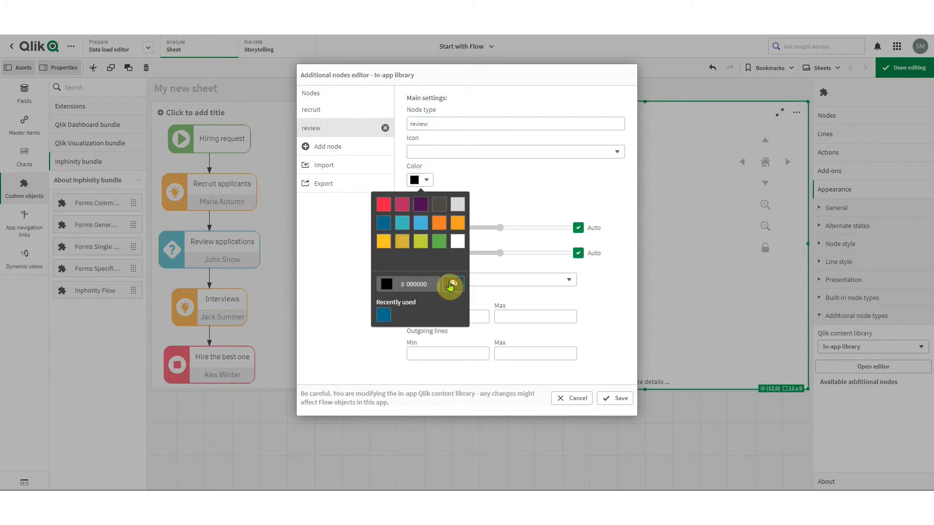
left_click(547, 184)
Step: Add a custom node type named interview in the light blue palette colour and save the additional nodes
left_click(340, 146)
left_click(437, 124)
type("interview")
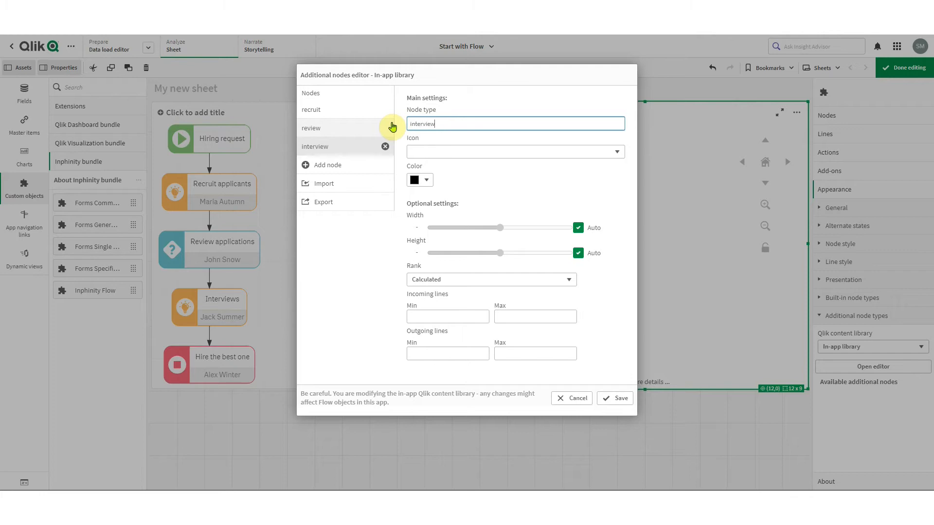
left_click(426, 180)
left_click(452, 284)
left_click(419, 228)
left_click(515, 183)
left_click(617, 398)
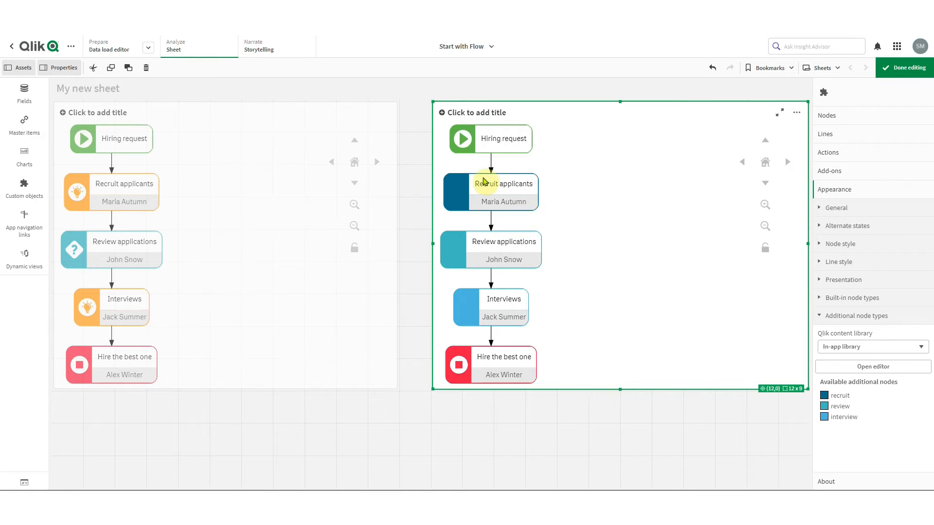
Step: Upload call.png, discuss.png, dog_animated.gif, performance.png, search.png and stage.png to the in-app media library through the sheet thumbnail picker
mouse_move(453, 190)
left_click(769, 415)
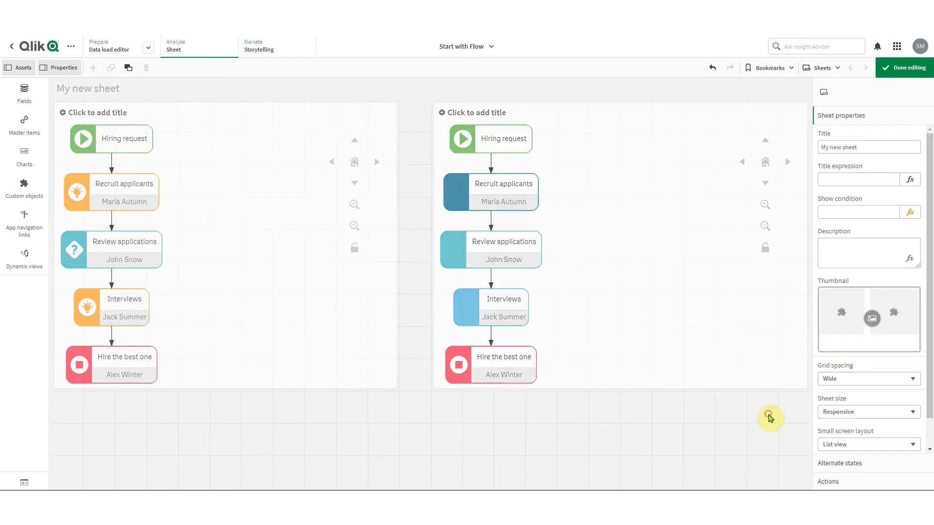
left_click(872, 319)
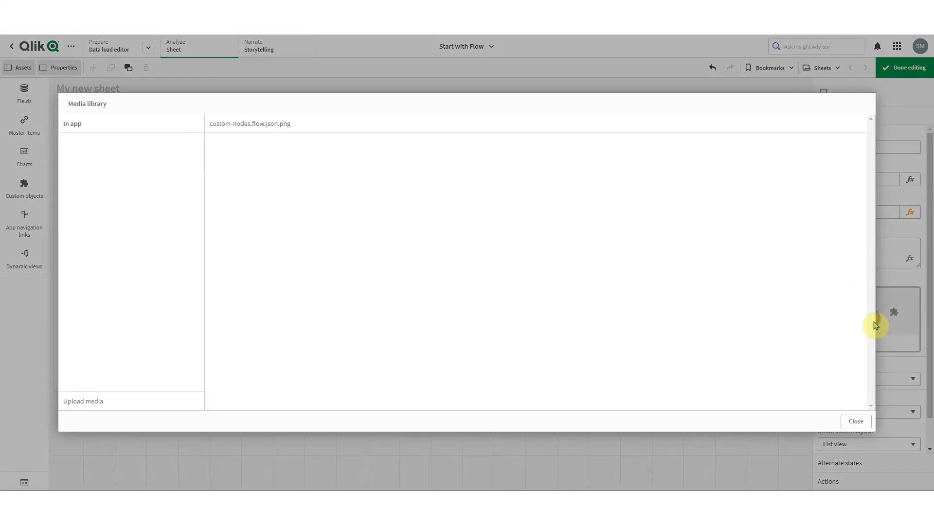
left_click(91, 404)
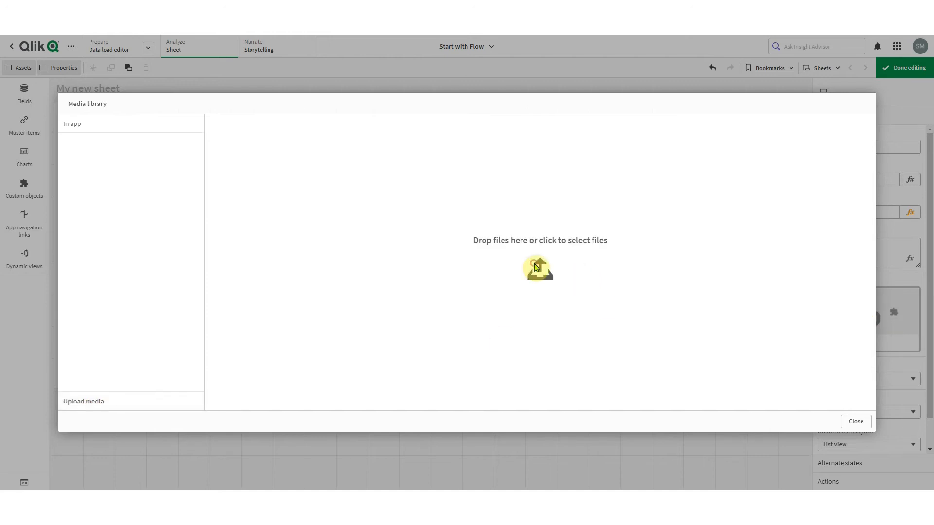
left_click(536, 267)
left_click_drag(445, 132, 111, 64)
left_click(396, 380)
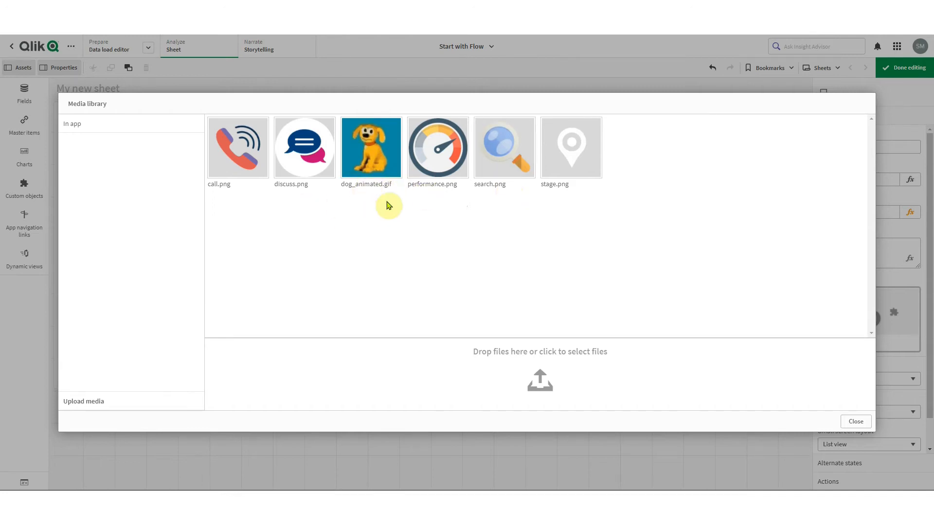
left_click(129, 131)
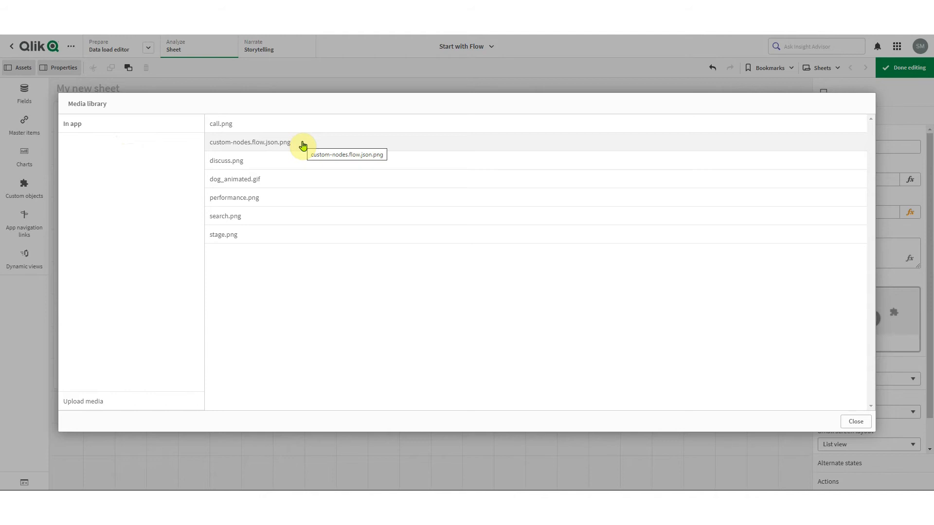
left_click(859, 421)
Step: Open the copied chart's additional node editor and set the recruit node type's icon to dog_animated.gif
left_click(735, 360)
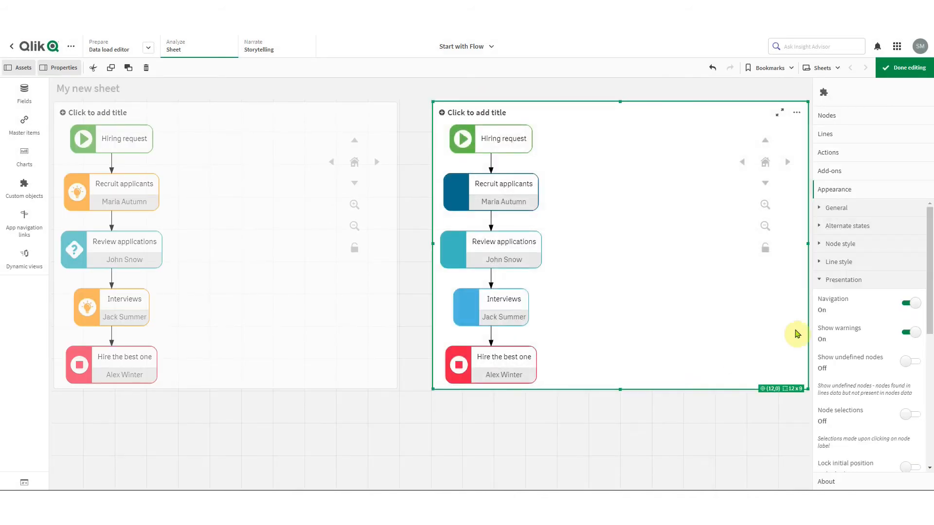
left_click(846, 280)
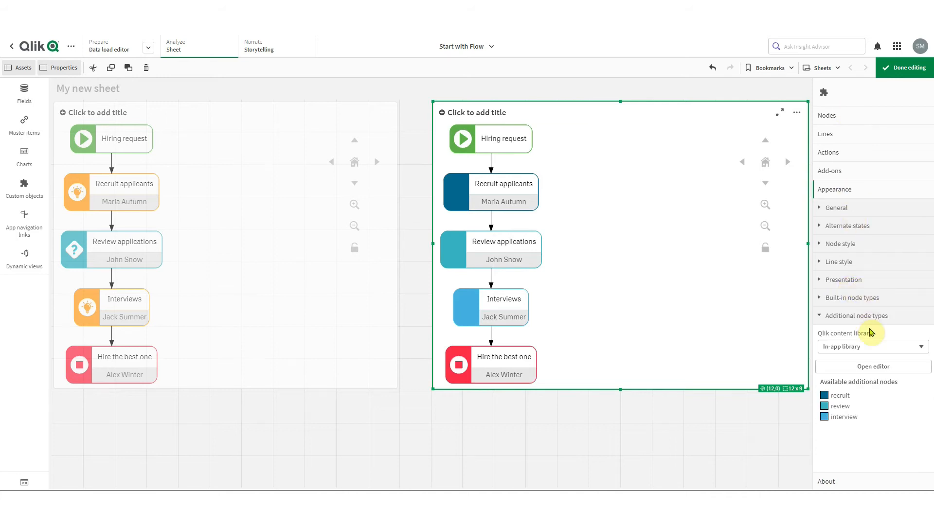
left_click(879, 368)
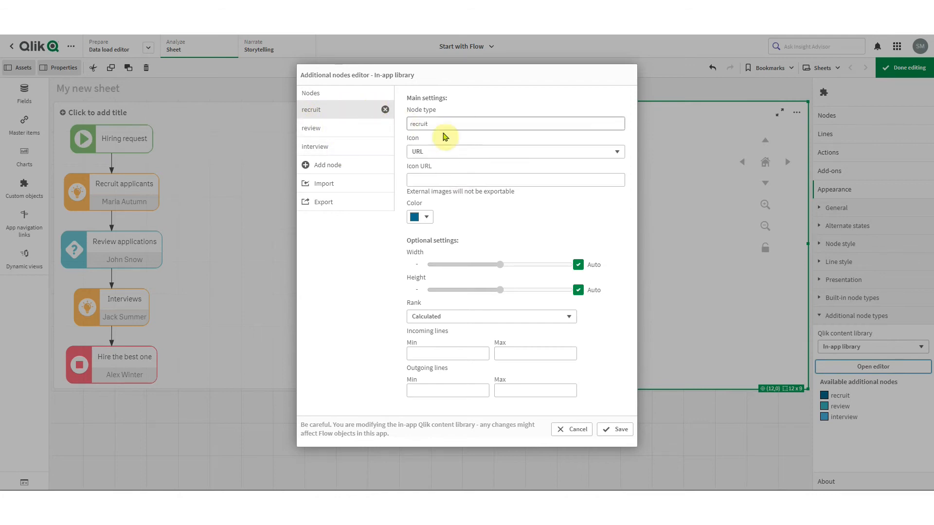
left_click(442, 157)
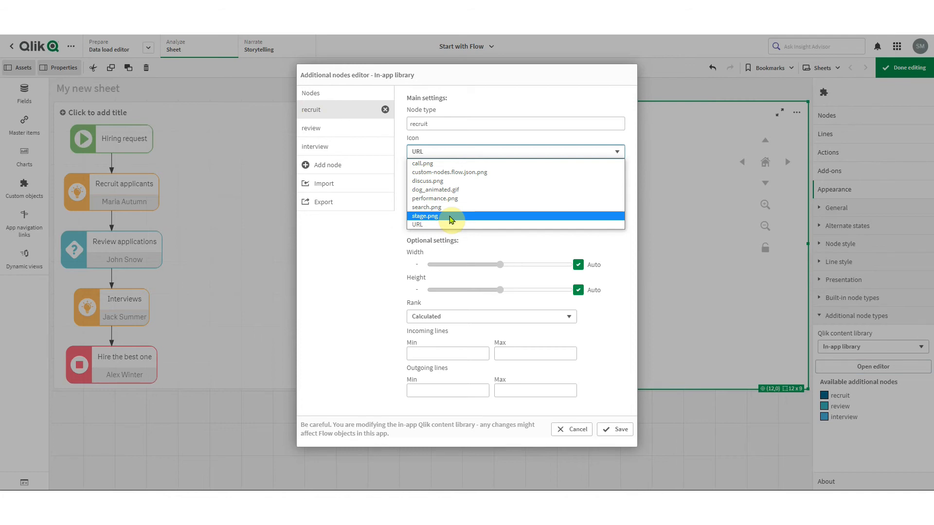
left_click(446, 189)
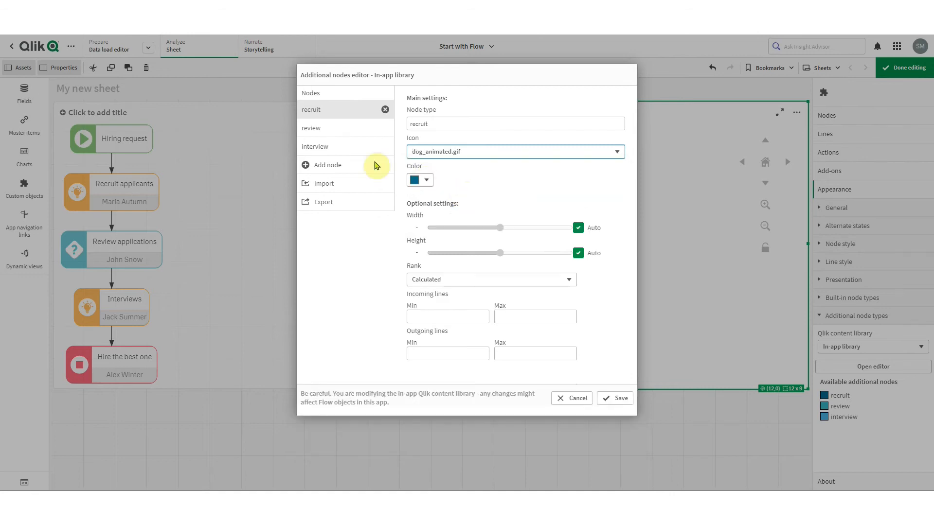
Step: Set the review node type's icon to performance.png
left_click(340, 128)
left_click(447, 153)
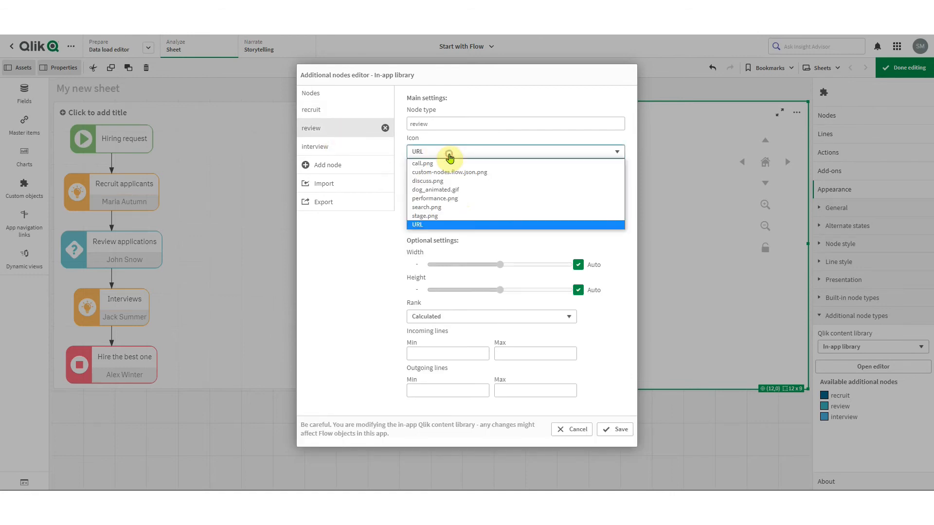
left_click(452, 198)
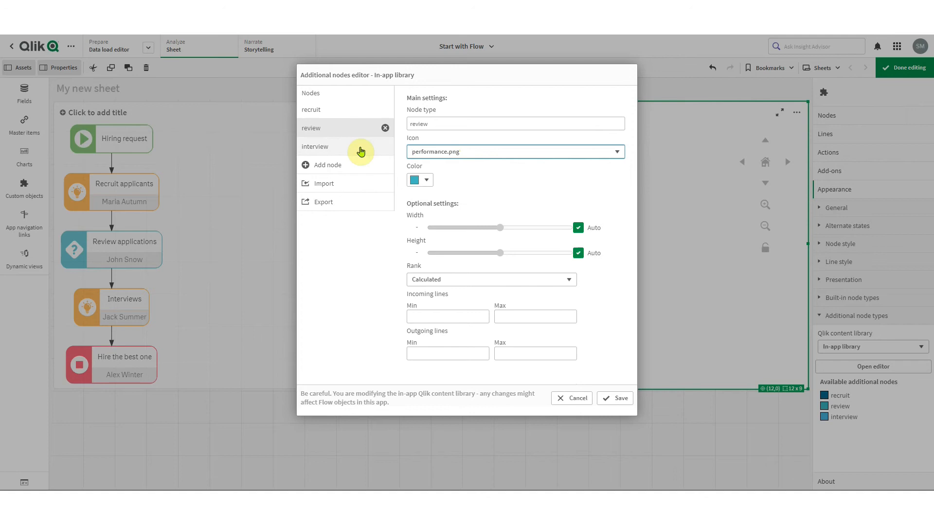
Step: Set the interview node type's icon to discuss.png and save the additional nodes
left_click(361, 148)
left_click(454, 153)
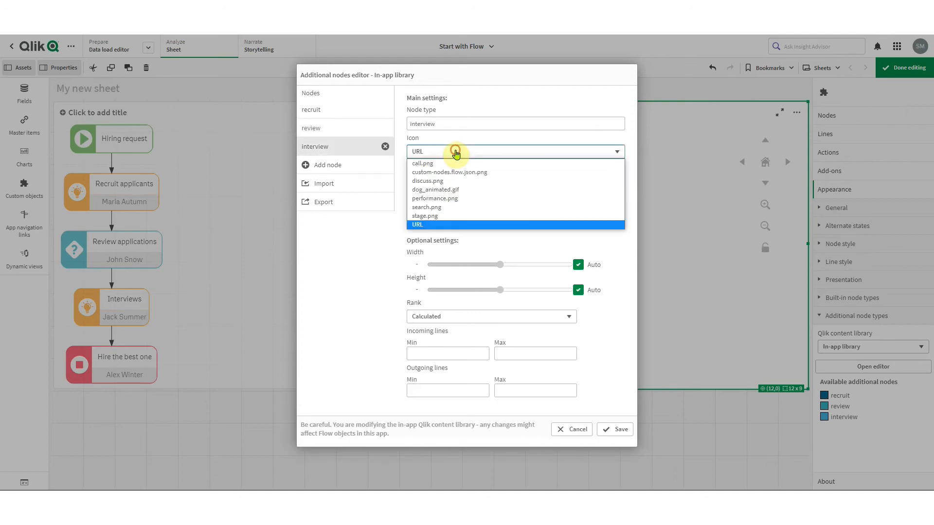
left_click(456, 182)
left_click(619, 429)
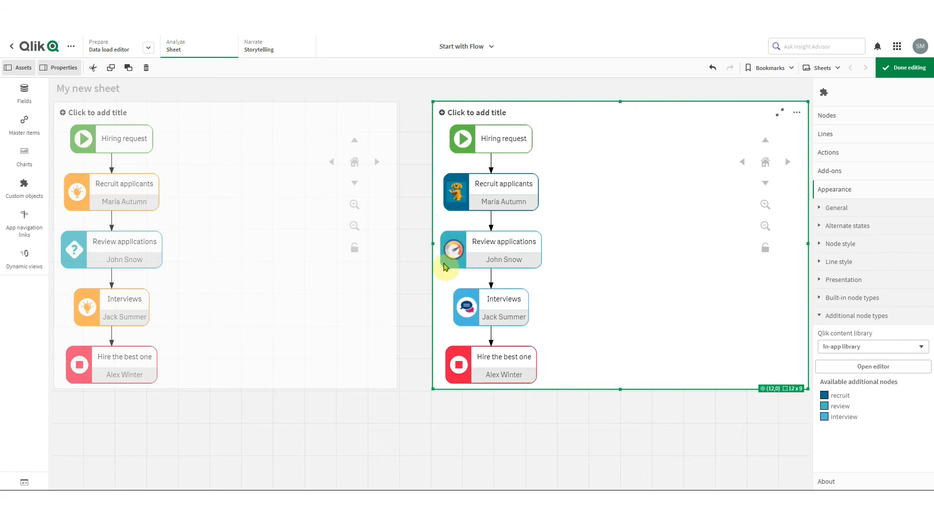
Step: Reopen the additional node editor and replace the recruit node type's automatic width with 200
mouse_move(461, 260)
mouse_move(463, 208)
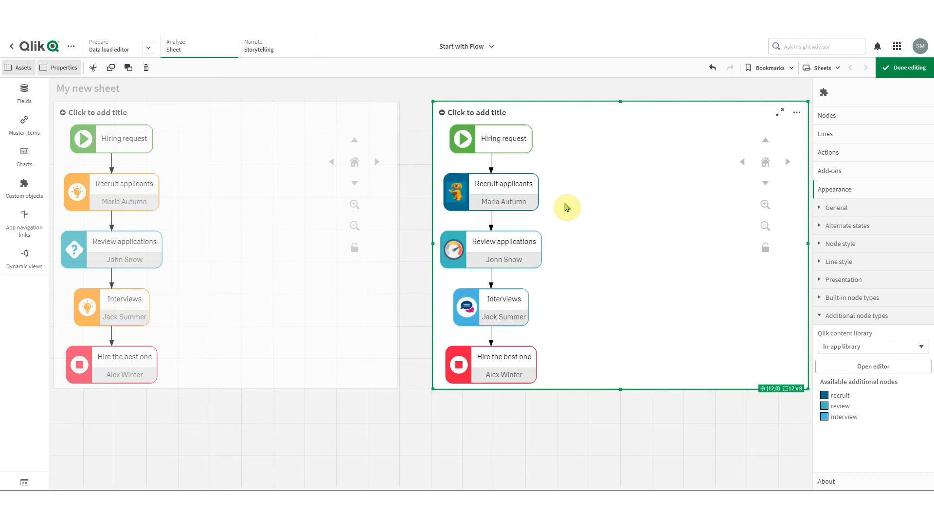
mouse_move(490, 251)
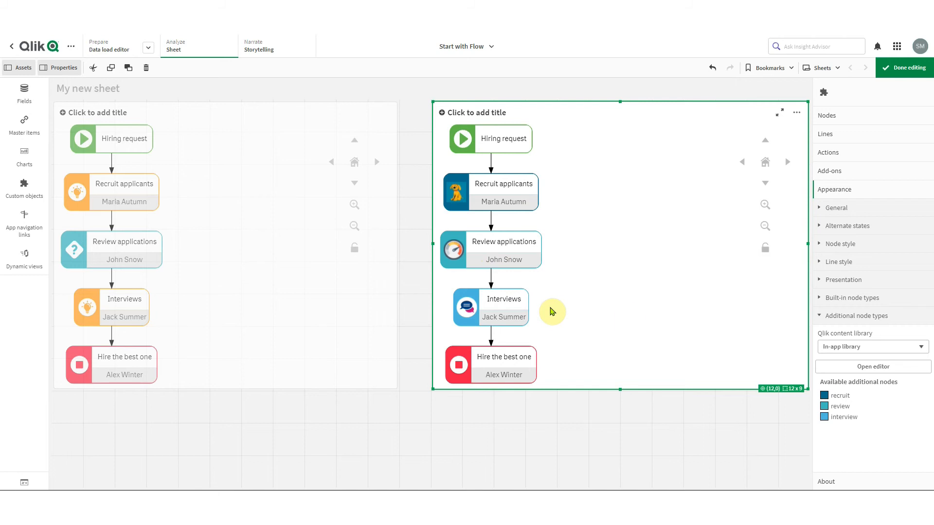
left_click(890, 369)
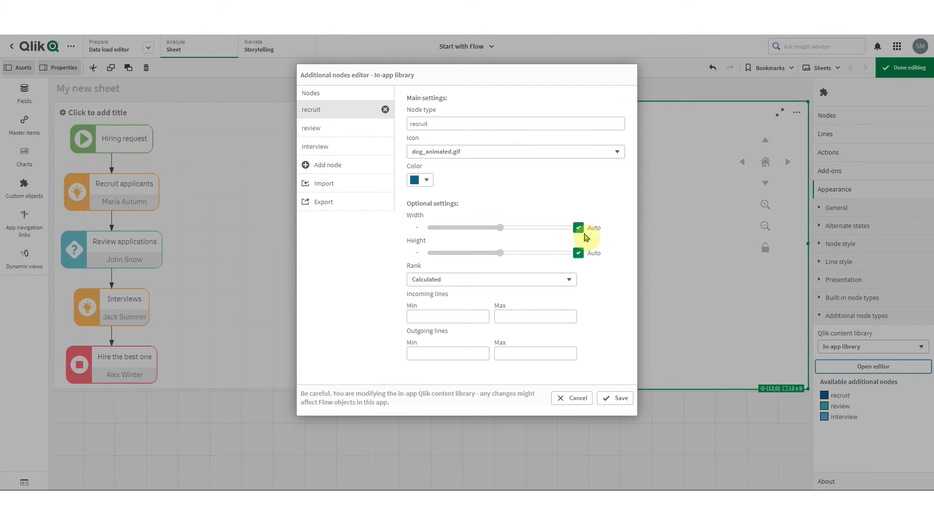
left_click(578, 229)
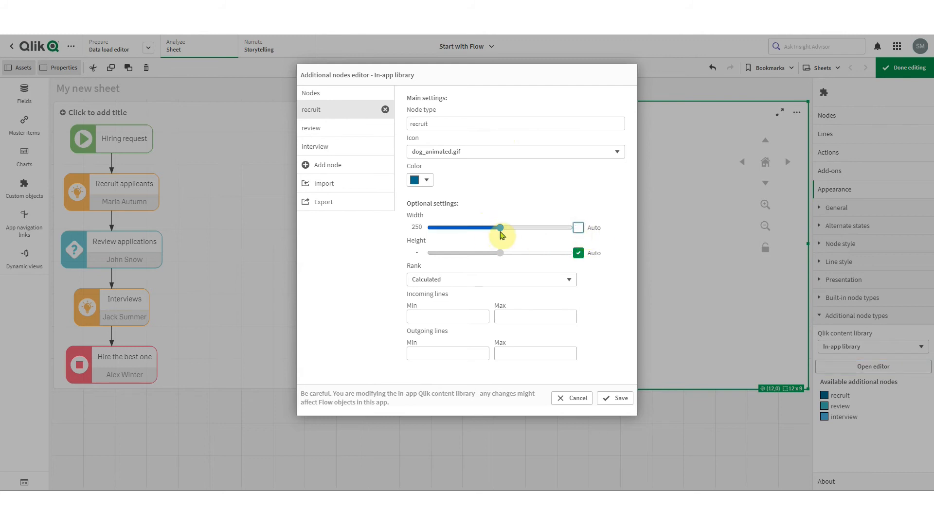
left_click_drag(497, 231, 487, 230)
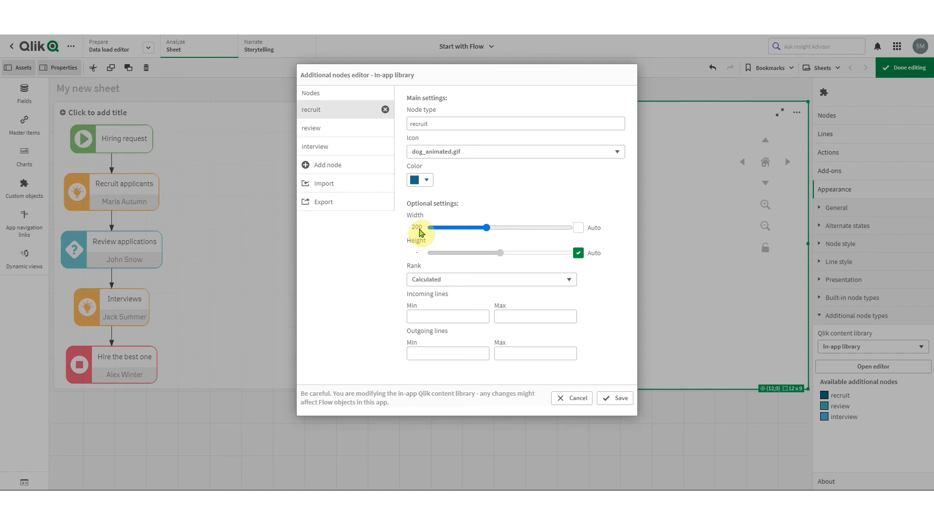
Step: Replace the review node type's automatic width with 200
left_click(349, 128)
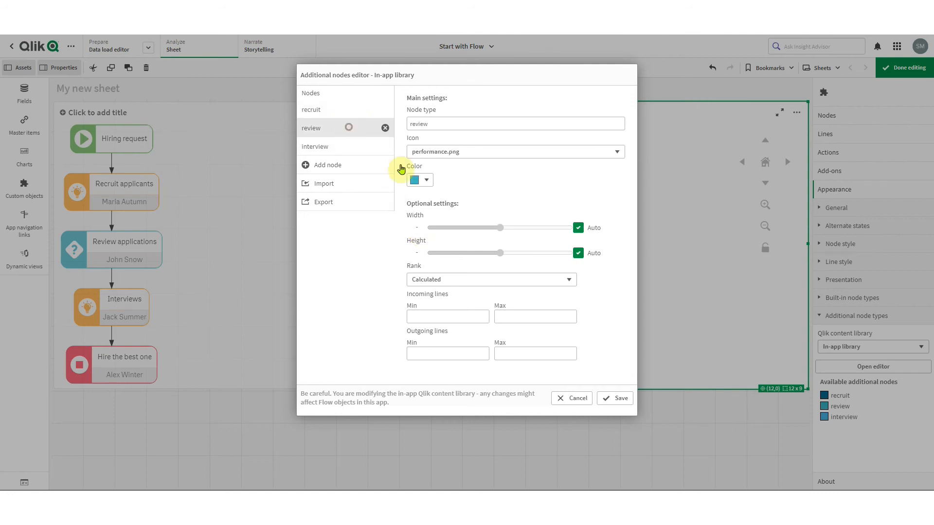
left_click(578, 228)
left_click_drag(500, 228, 487, 232)
Step: Replace the interview node type's automatic width with 200 and save the additional nodes
left_click(350, 146)
left_click(578, 228)
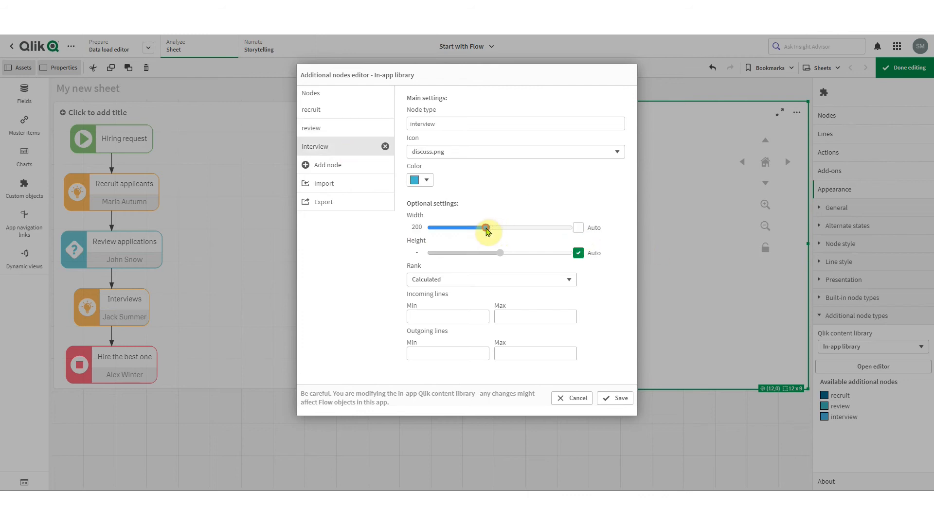
left_click(621, 401)
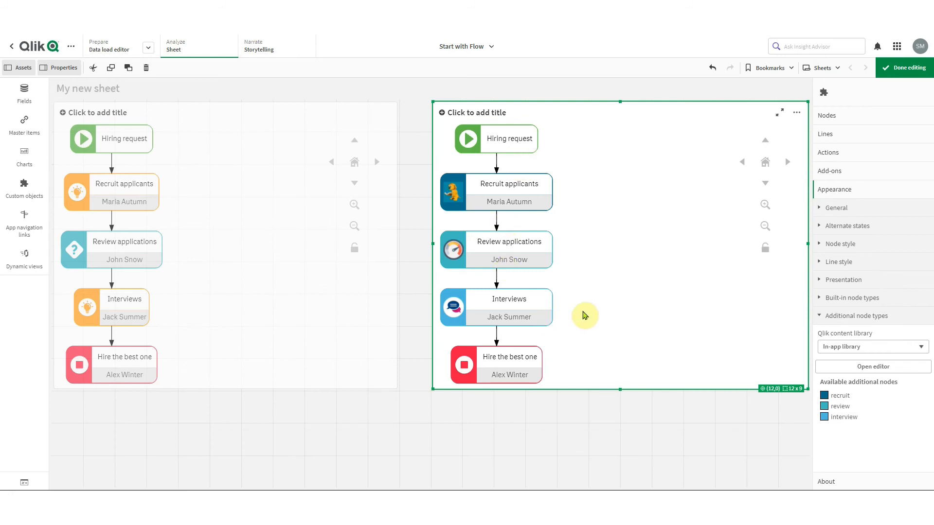
Step: Set the copied chart's flow alignment to top centre in its presentation settings
left_click(858, 281)
scroll(858, 291, "down", 5)
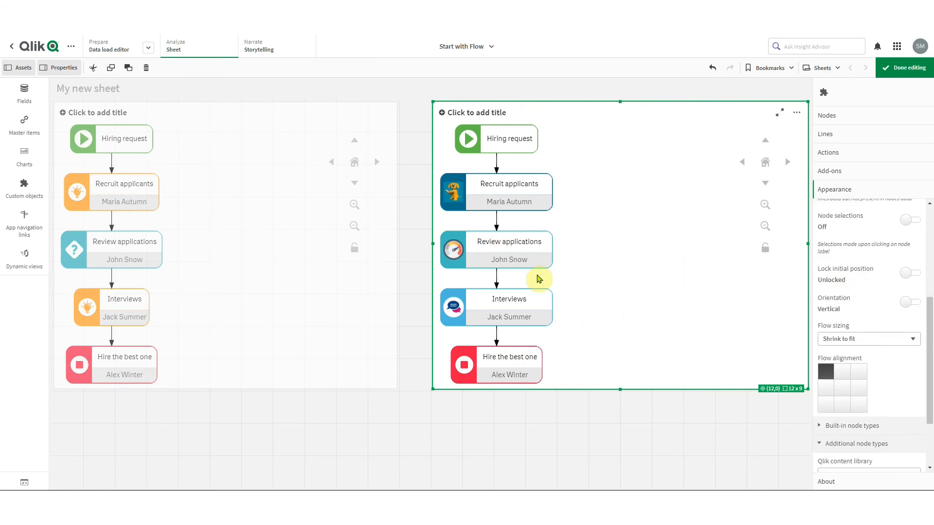
left_click(845, 374)
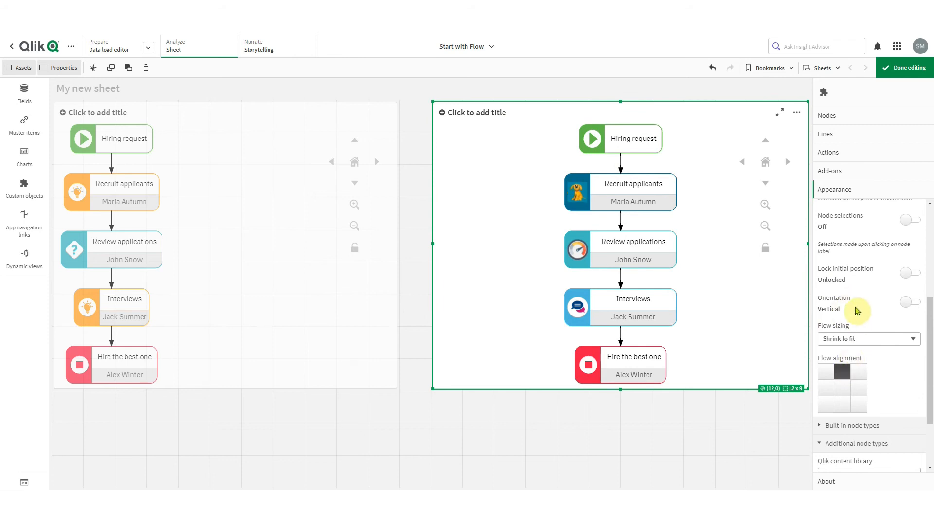
Step: Try the horizontal orientation on the copied chart and return it to vertical
left_click(911, 305)
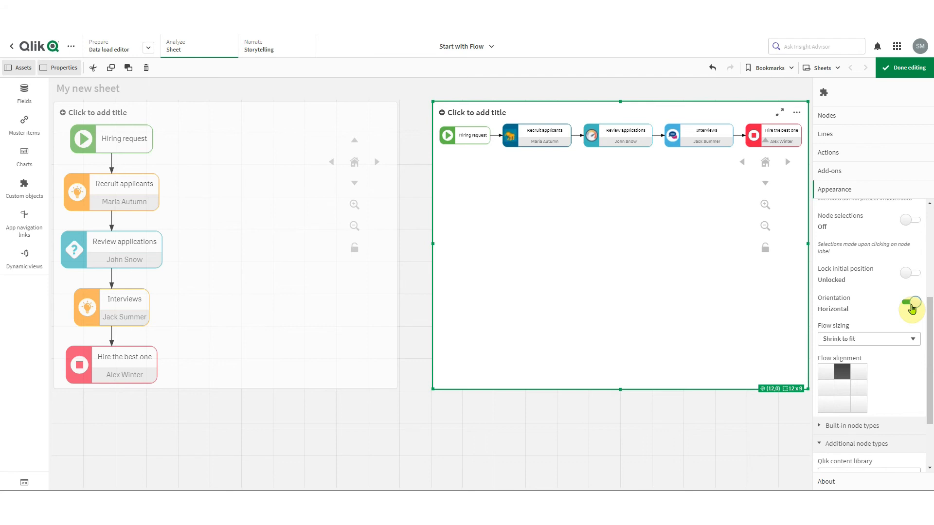
left_click(912, 304)
Step: Turn off the navigation controls in the copied chart's presentation settings
scroll(930, 291, "up", 5)
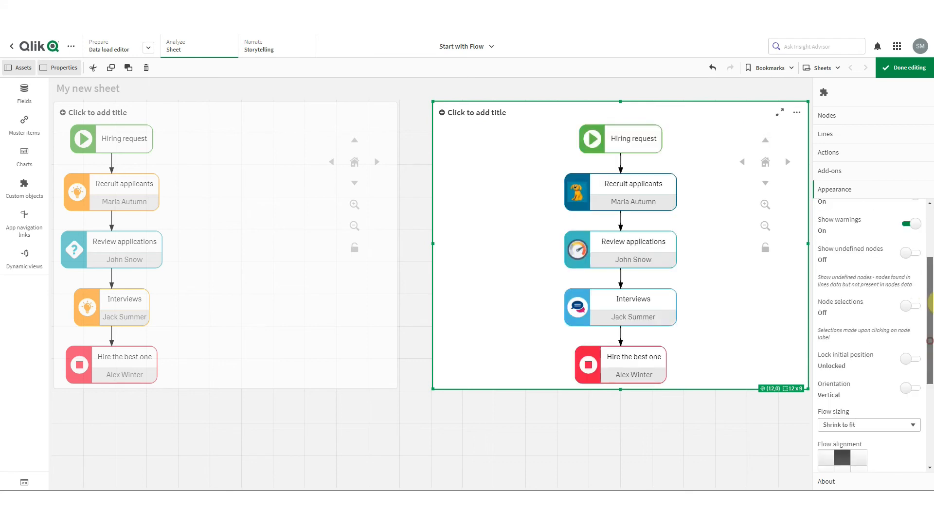
scroll(930, 292, "up", 2)
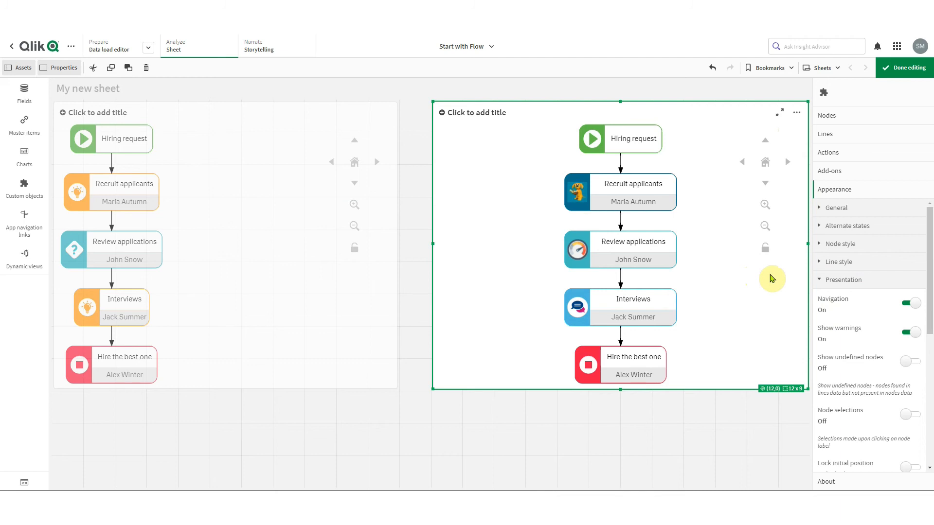
left_click(915, 305)
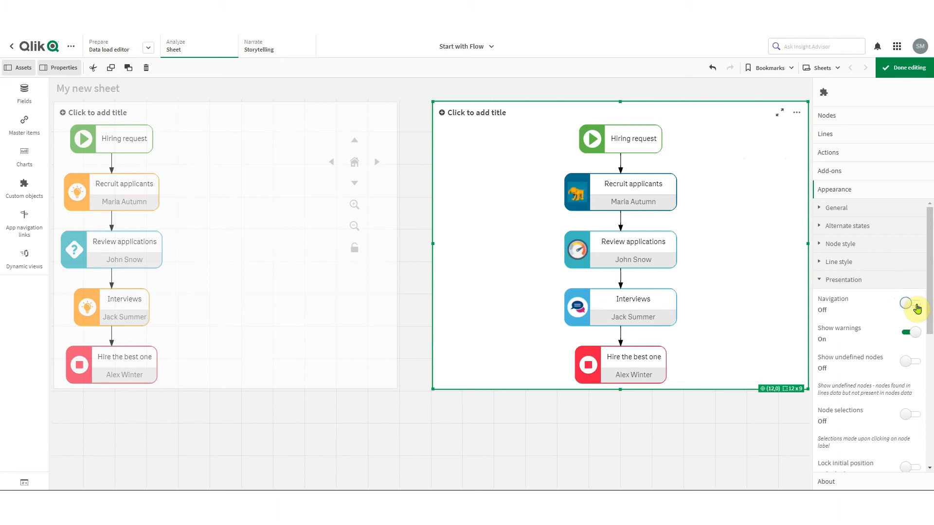
left_click(881, 287)
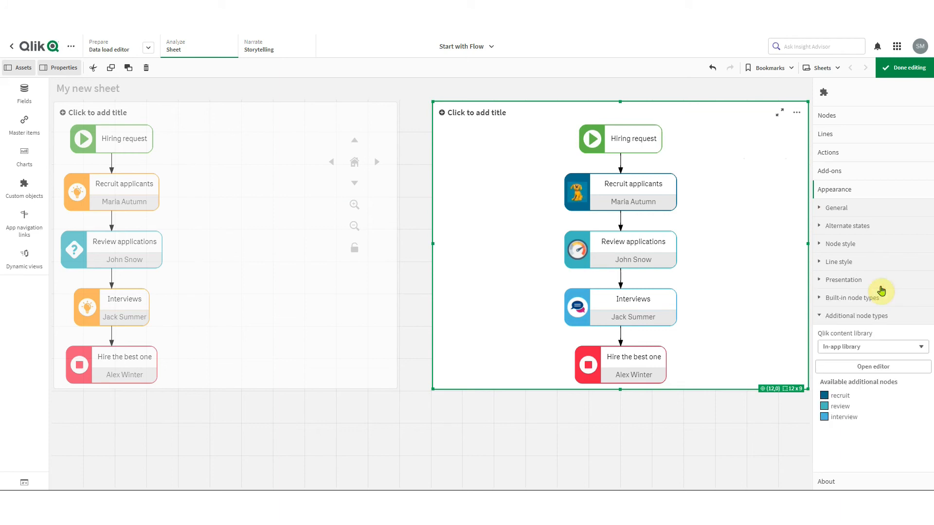
Step: Try colouring the copied chart's nodes by expression and restore the default colour mode
left_click(866, 250)
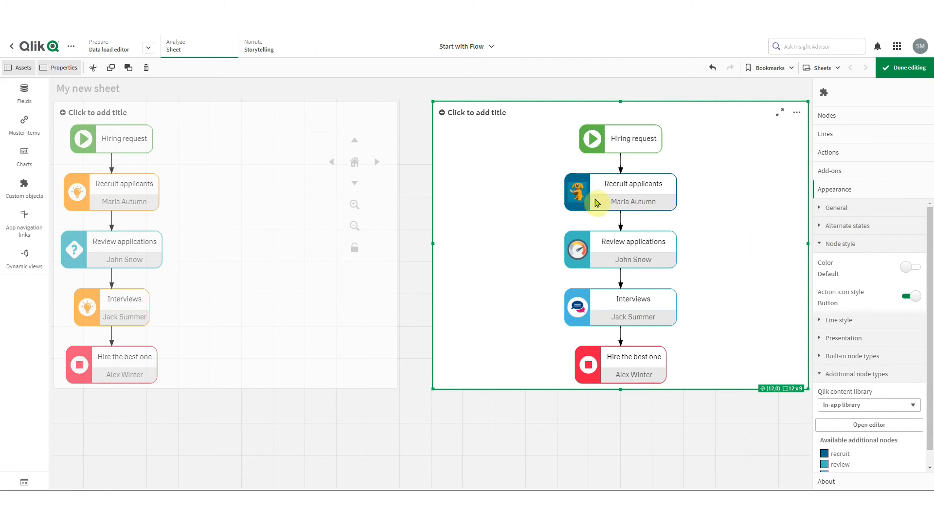
left_click(909, 268)
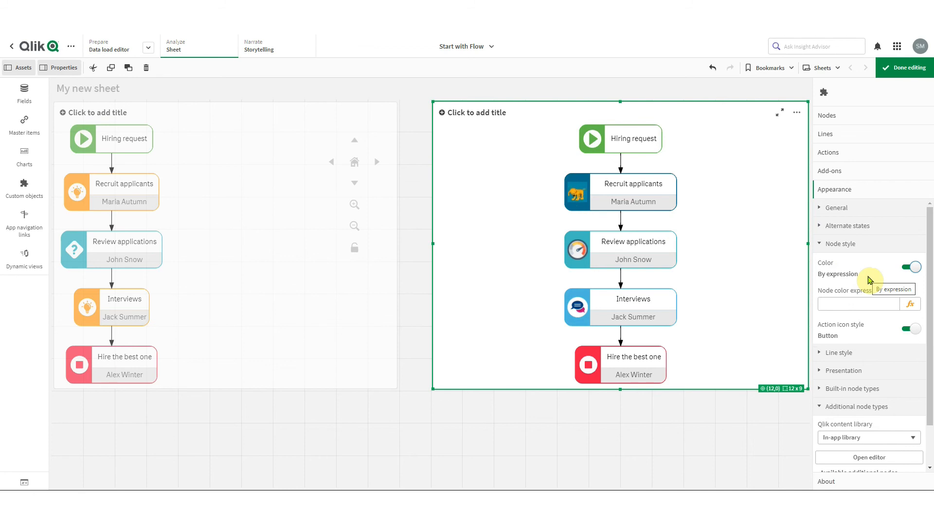
mouse_move(630, 255)
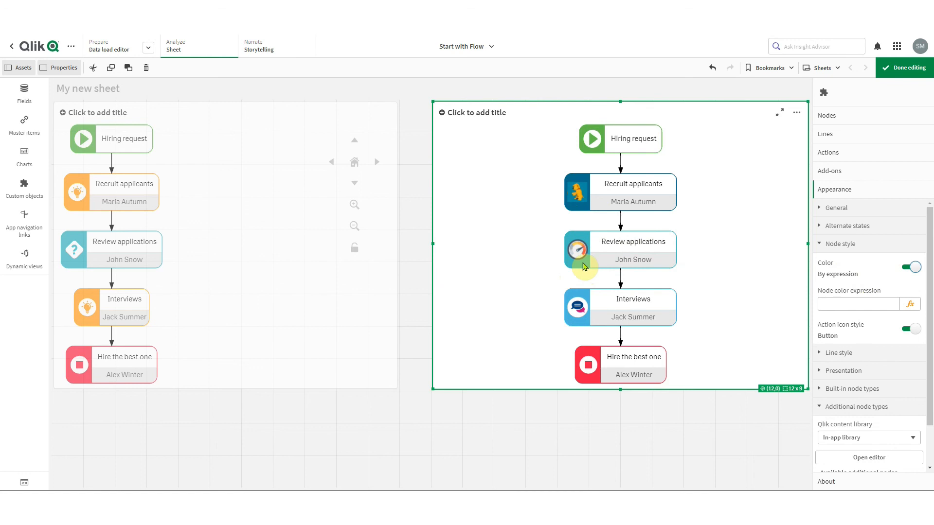
mouse_move(584, 267)
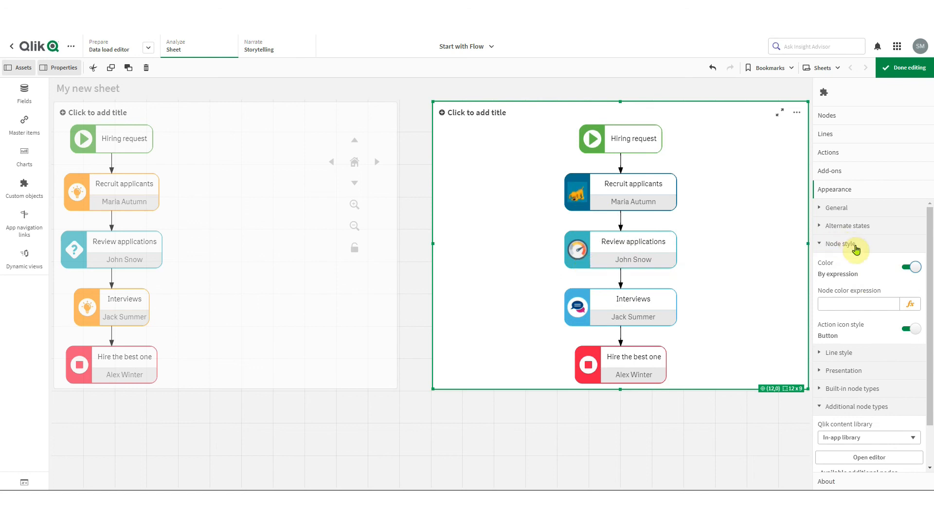
left_click(911, 266)
left_click(876, 245)
Step: Try setting the copied chart's line width by expression and return it to Medium
left_click(875, 263)
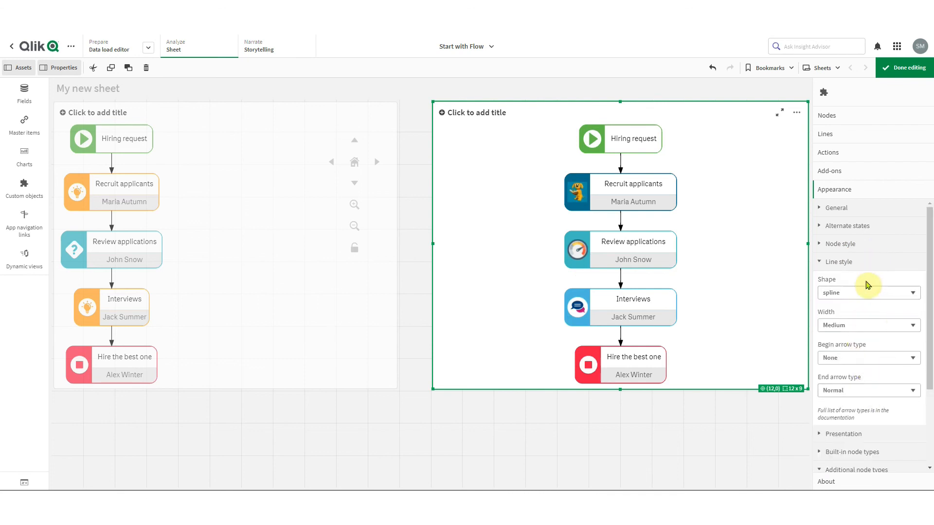
left_click(866, 323)
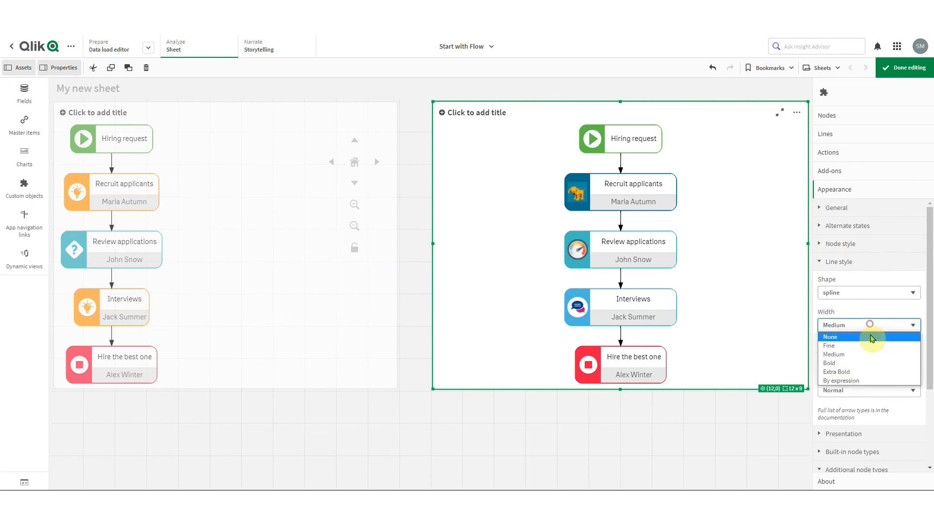
left_click(870, 382)
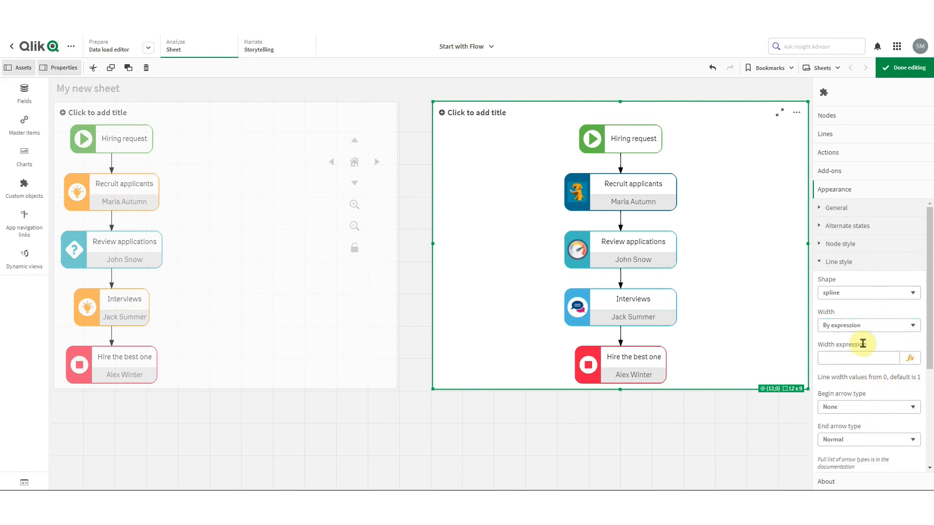
left_click(857, 326)
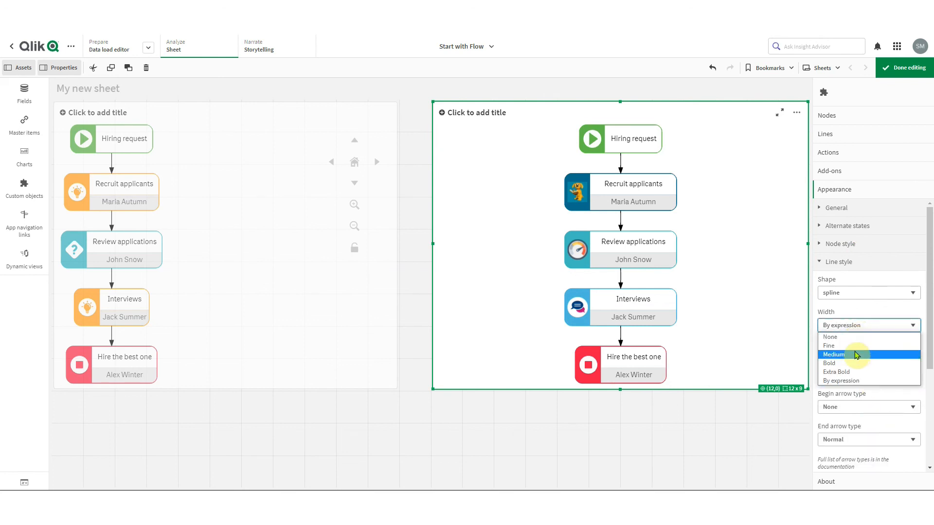
left_click(854, 355)
Step: Set the copied chart's line begin arrow type to Dot, and try Dot before choosing Box as the end arrow type
left_click(855, 358)
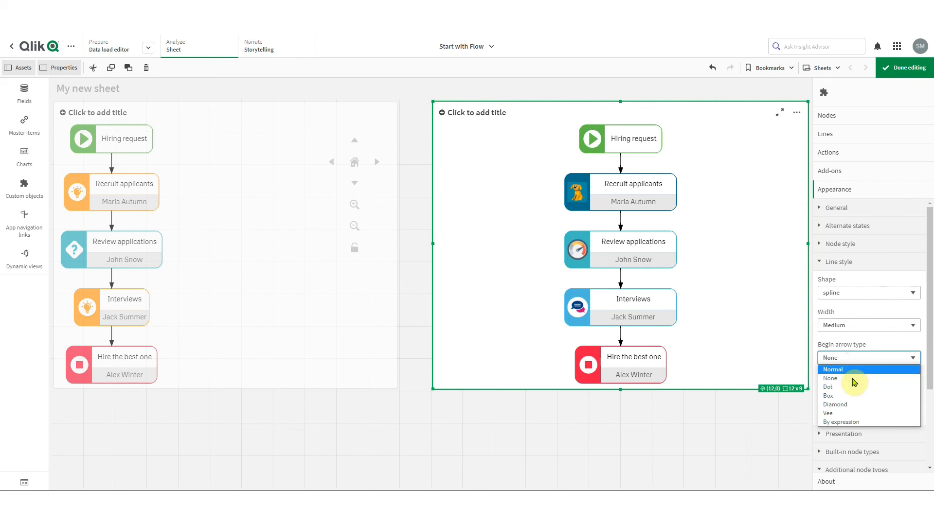
left_click(854, 387)
left_click(852, 391)
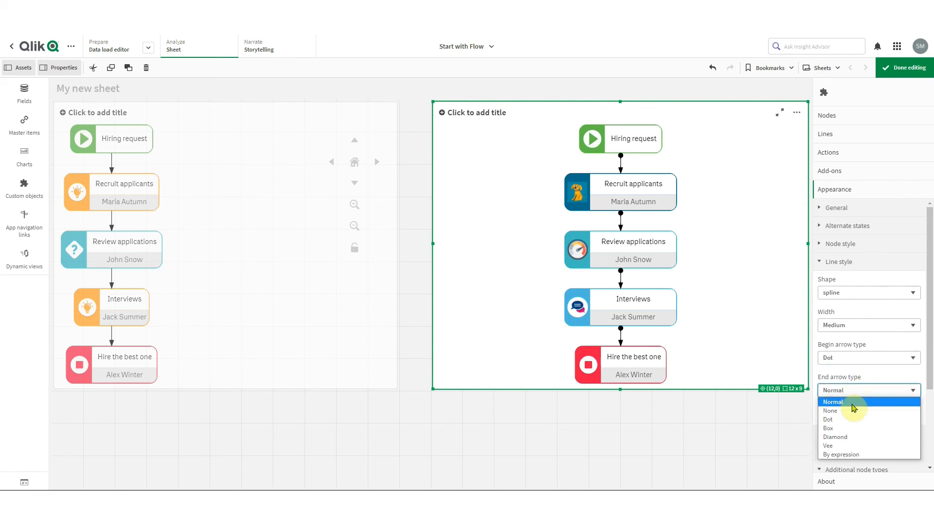
left_click(851, 421)
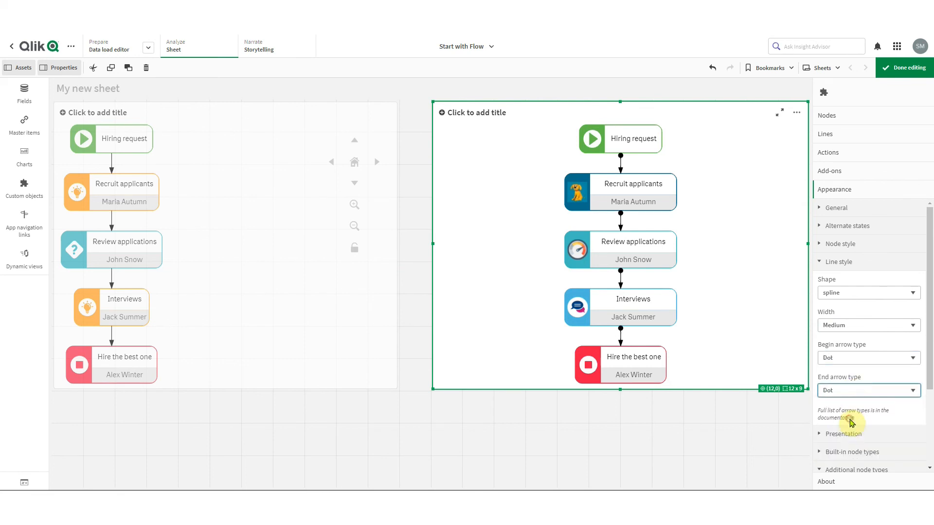
left_click(860, 391)
left_click(847, 429)
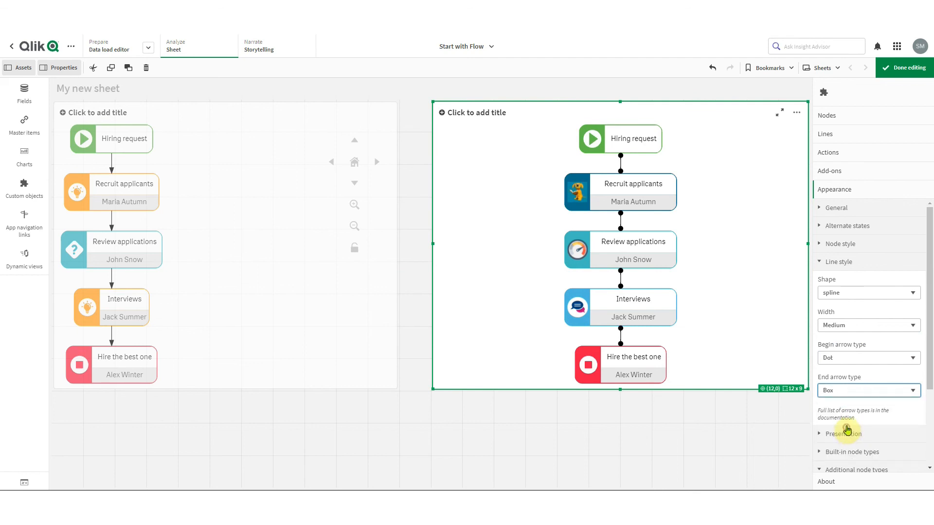